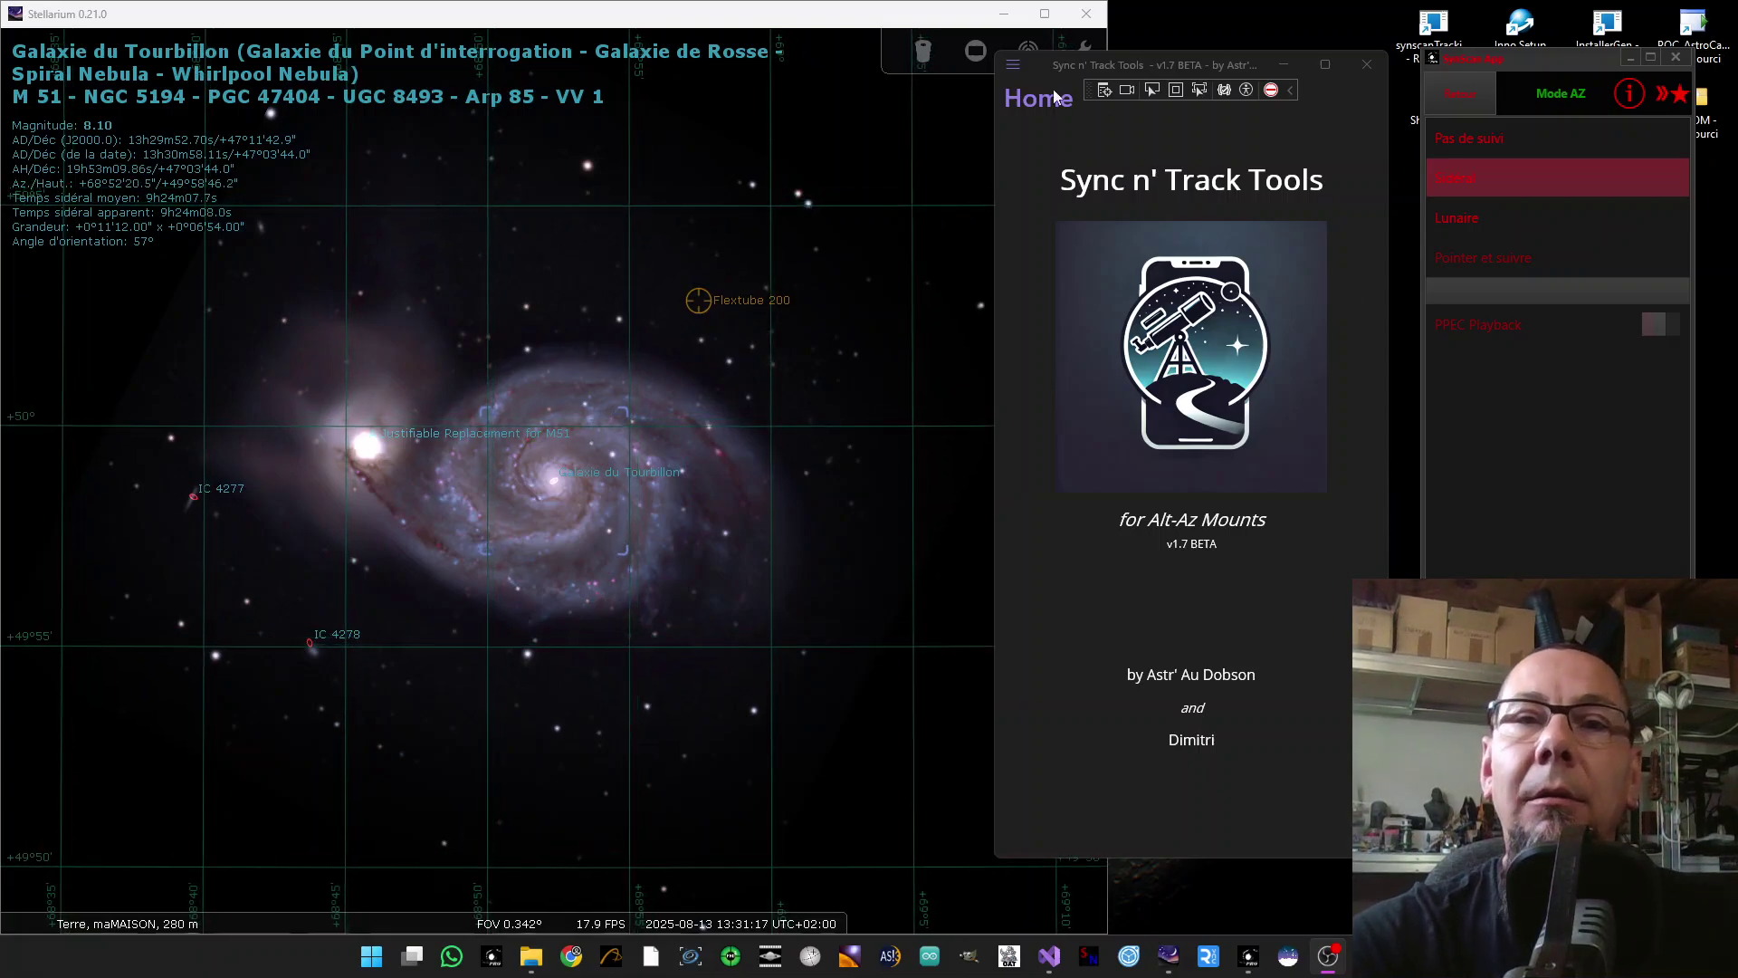
Open Target Locker, set frame_00003 in the M51_test folder as the reference frame, and start the drift monitoring.
click(1013, 66)
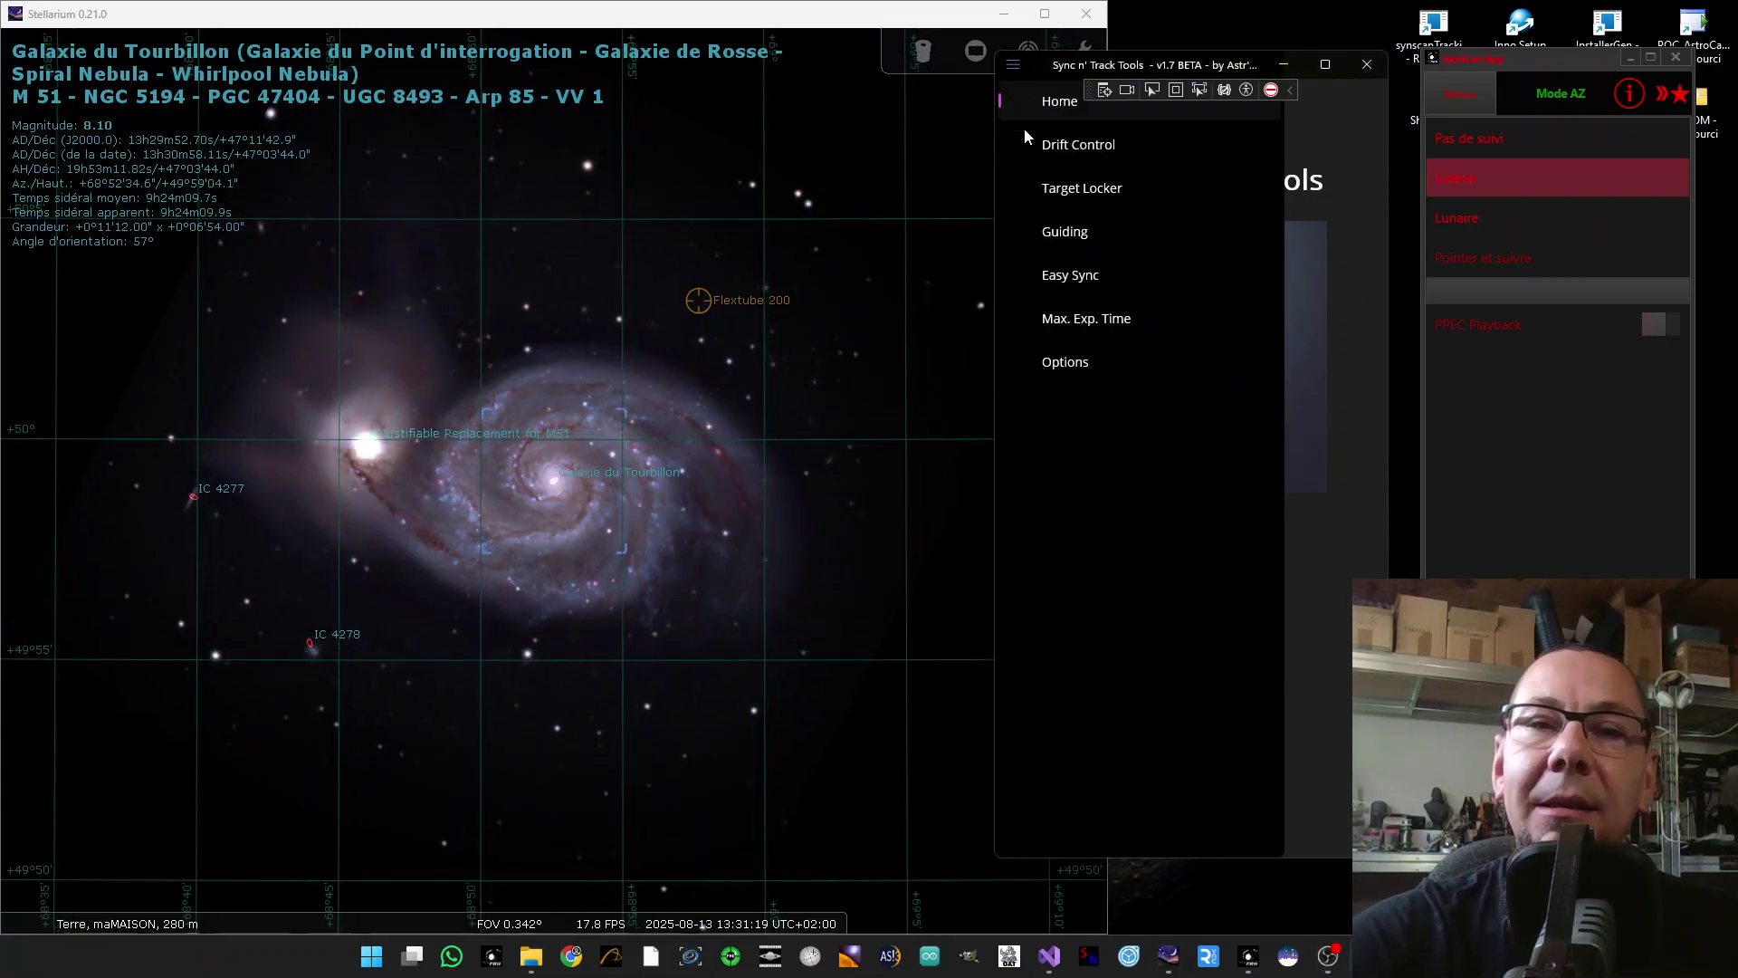
click(1055, 189)
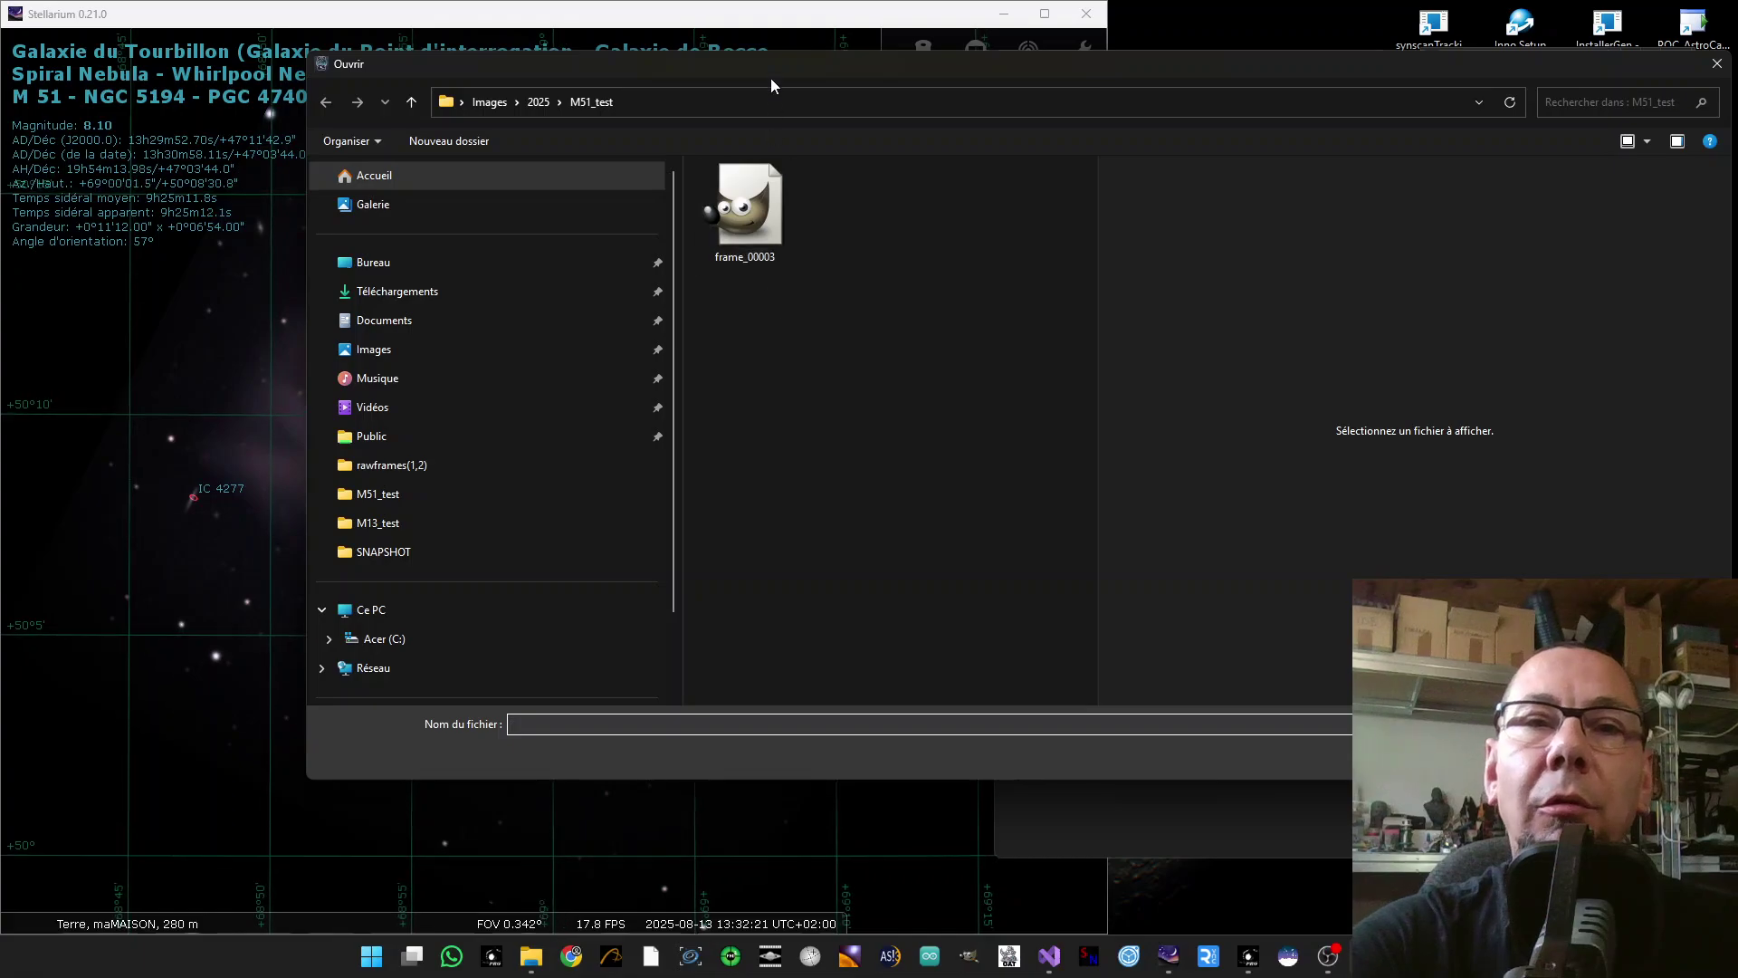
drag(770, 70, 784, 157)
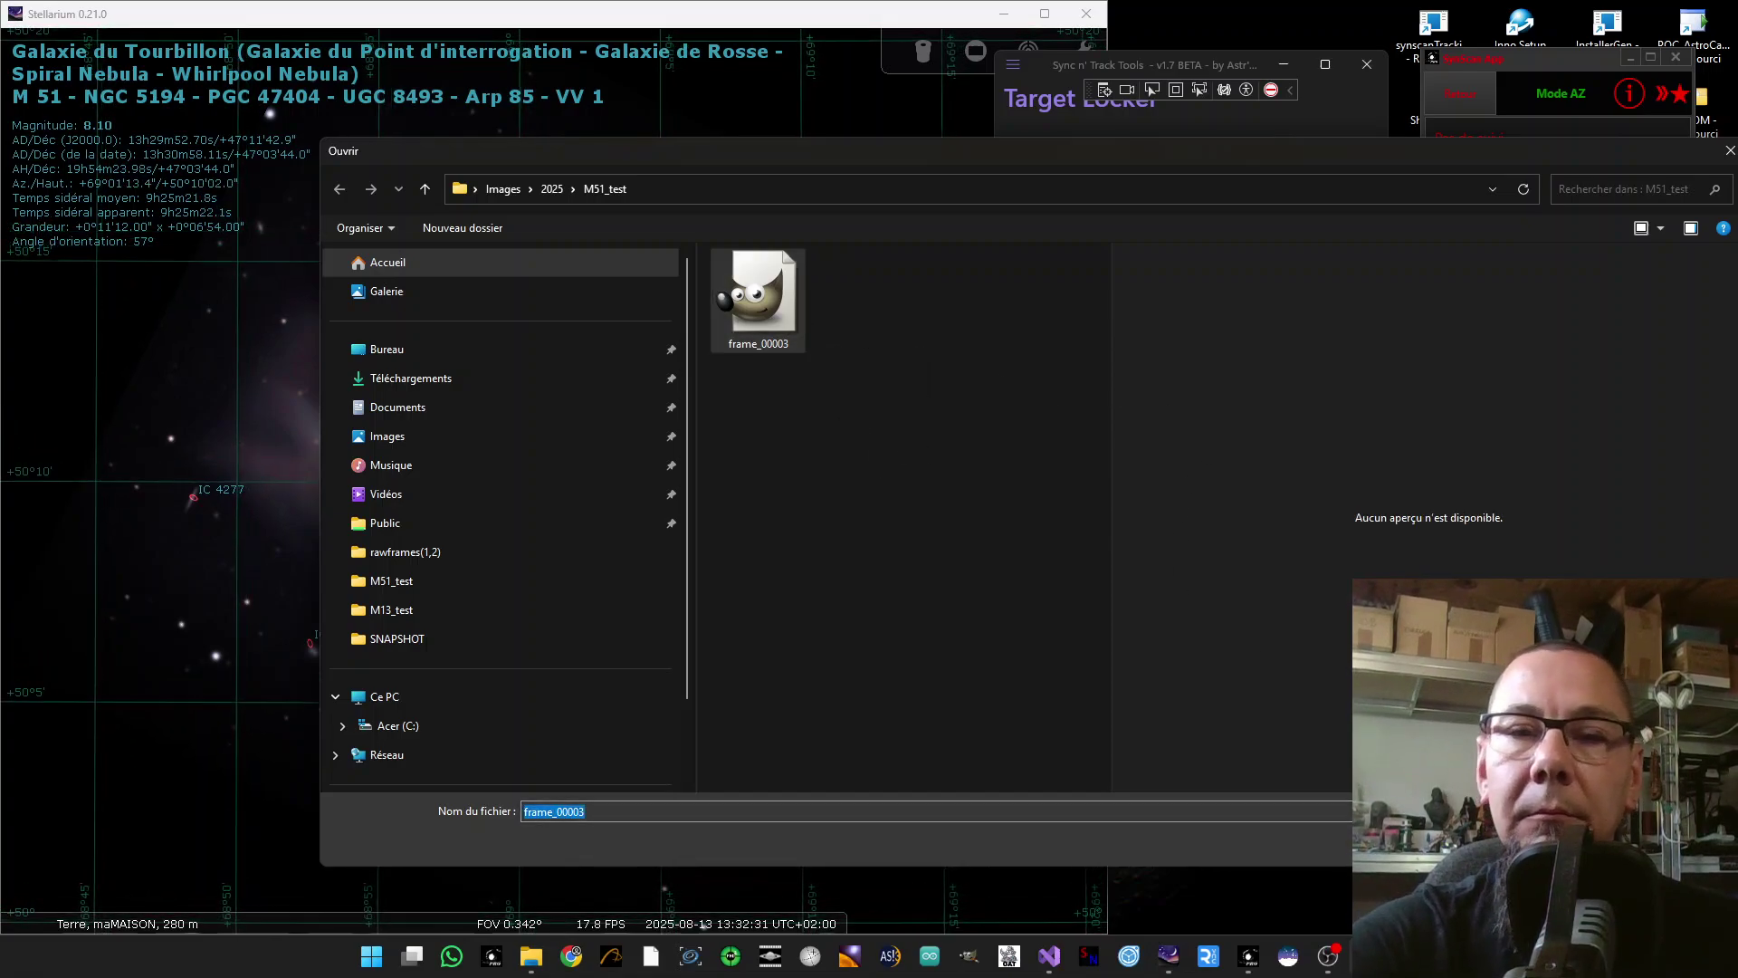
key(Return)
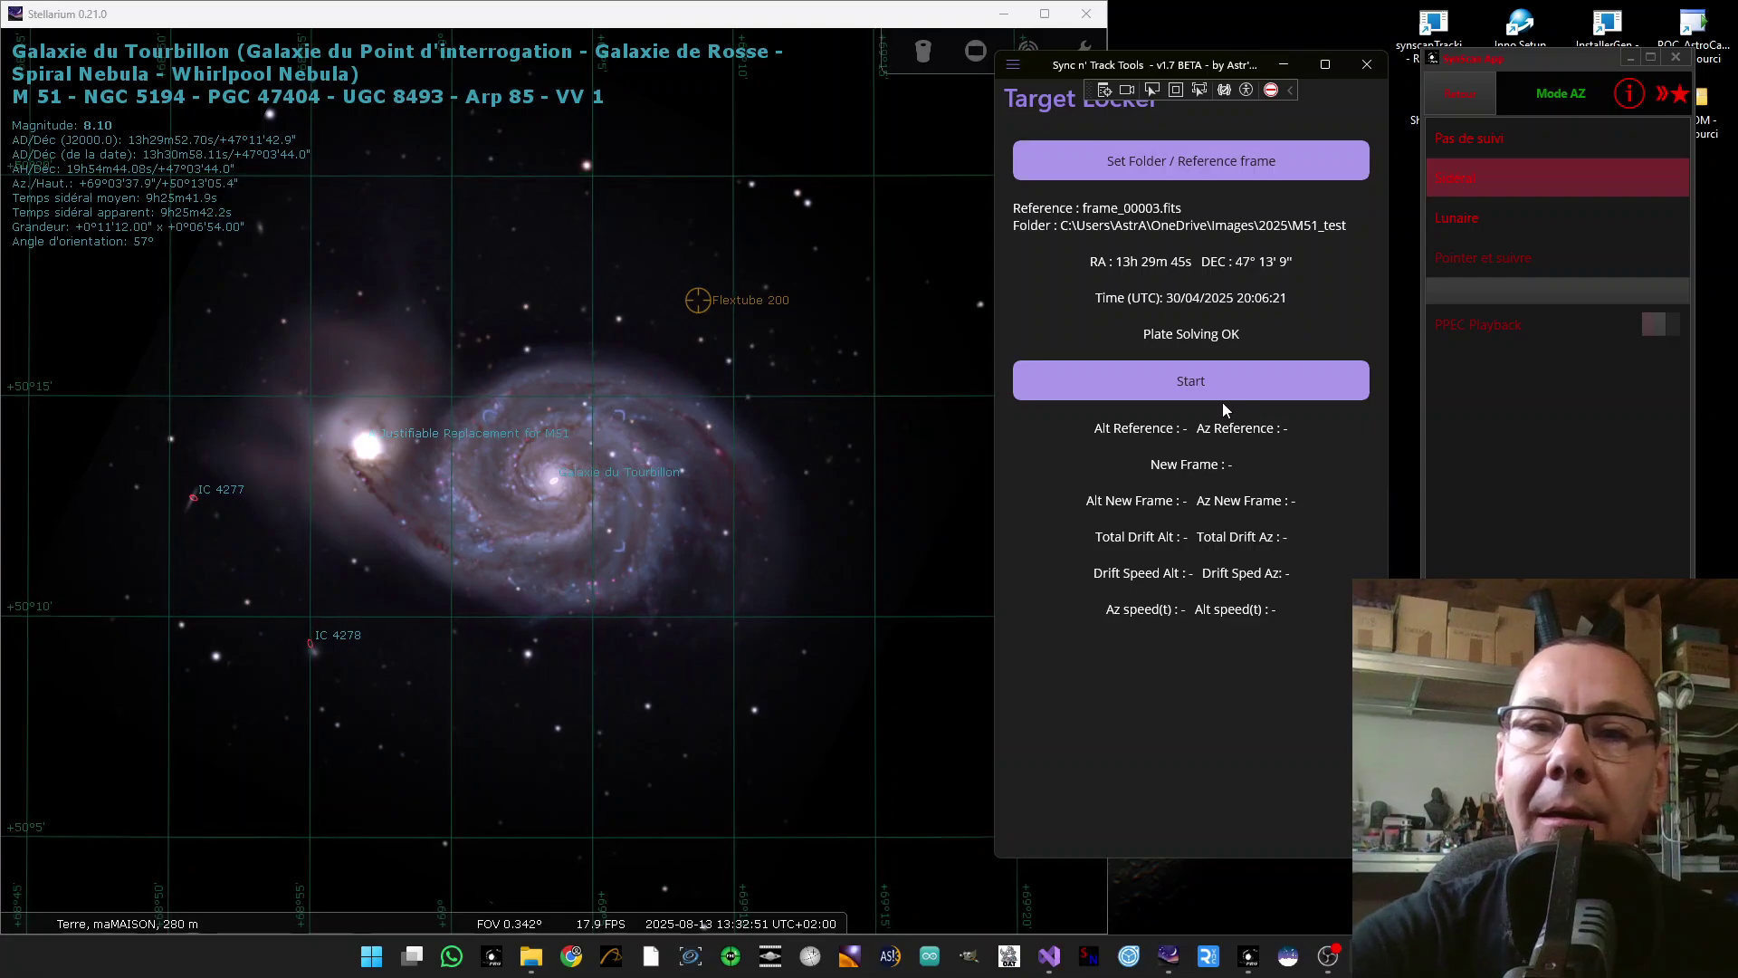
click(1195, 379)
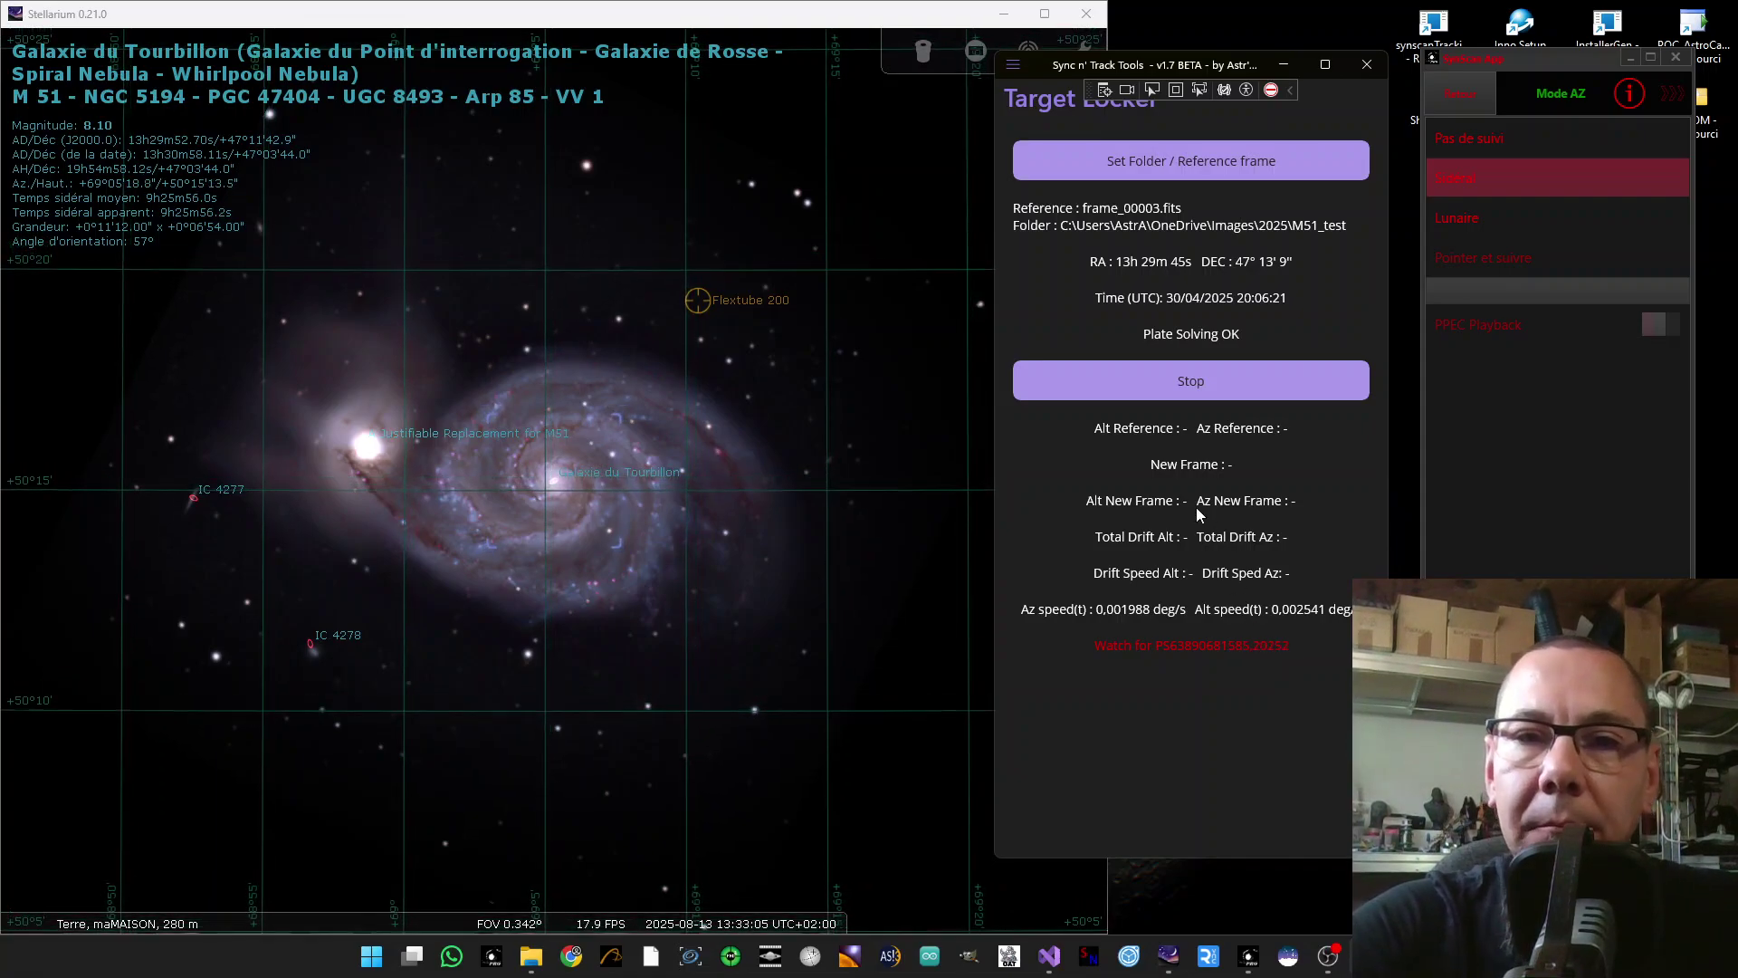
In File Explorer, copy frame_00005 from the rawframes folder of the 22_06_12 session under 2025\M51\2025-04 30\M51.
mouse_move(531, 957)
click(560, 862)
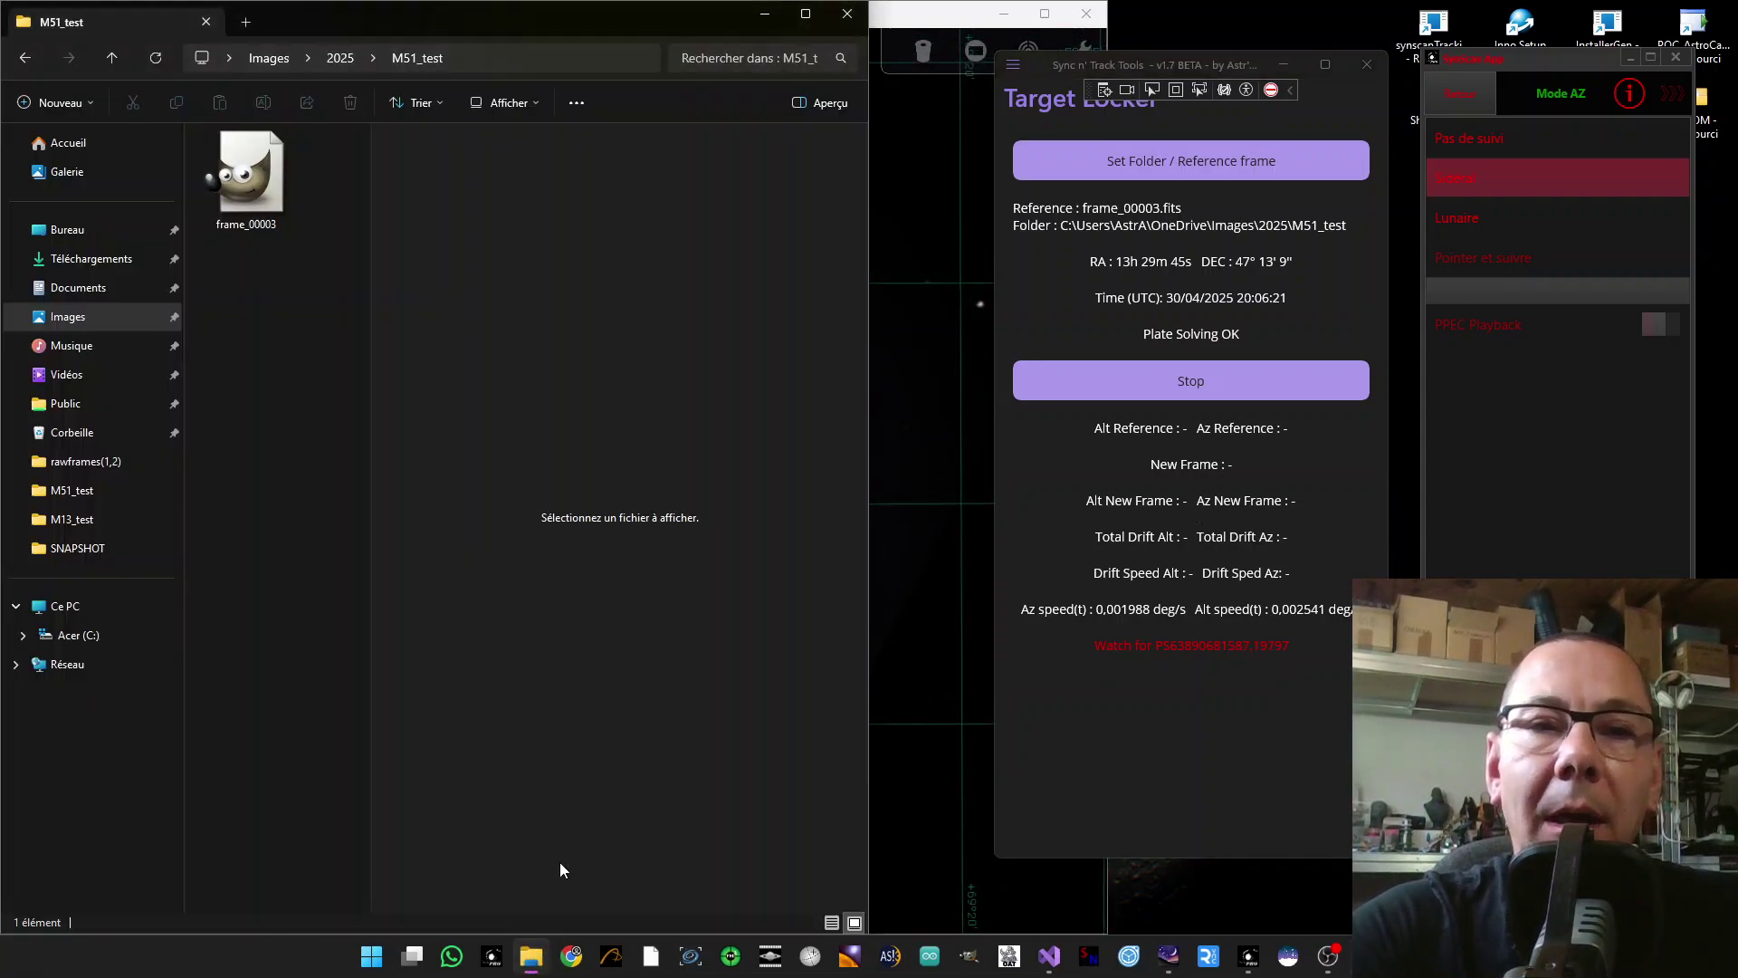
click(342, 59)
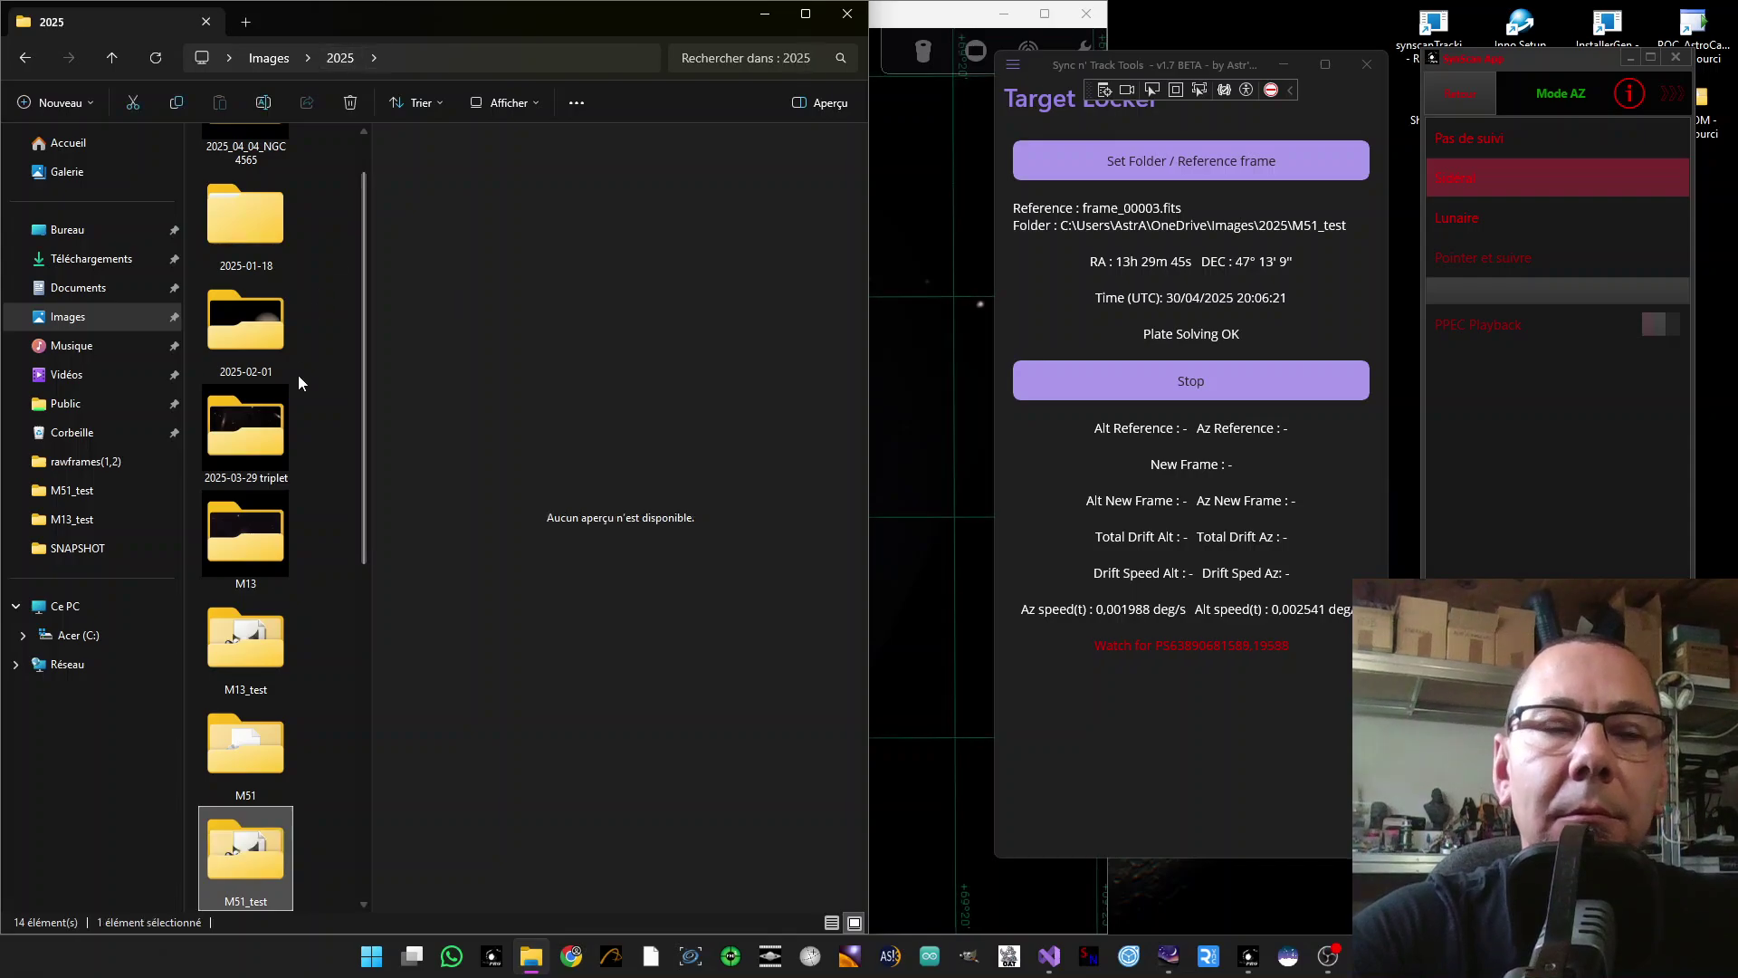
scroll(258, 480, down, 3)
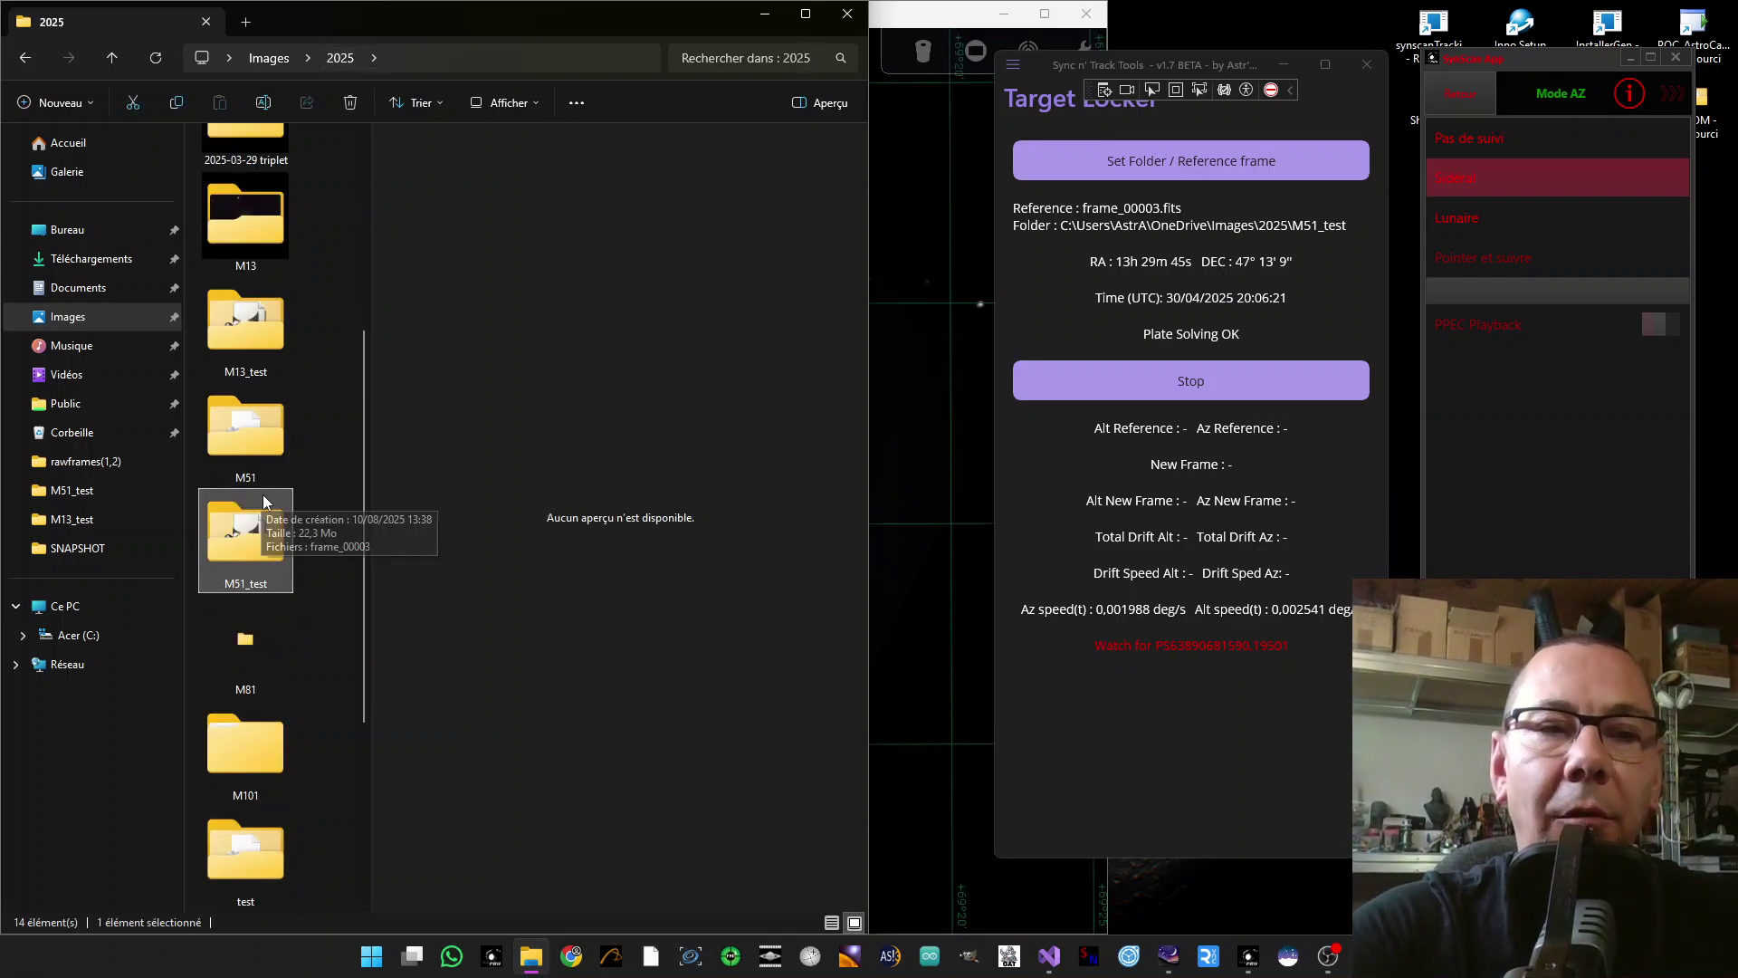
double_click(246, 431)
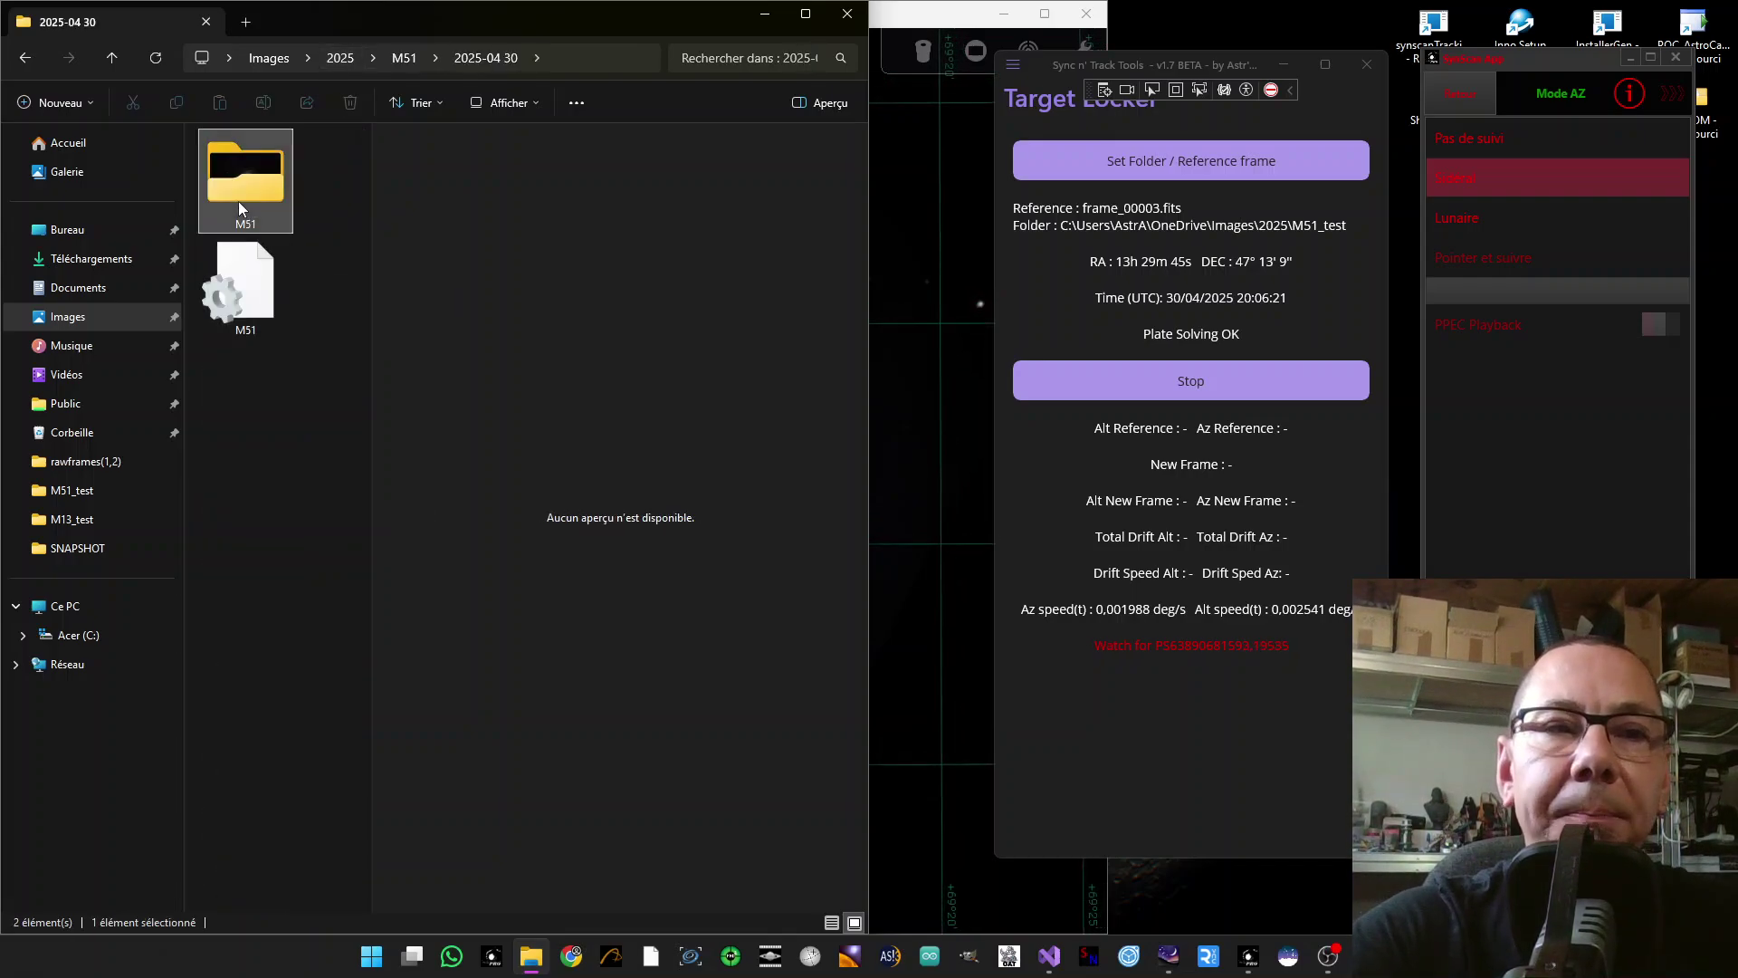
double_click(239, 209)
scroll(248, 598, down, 3)
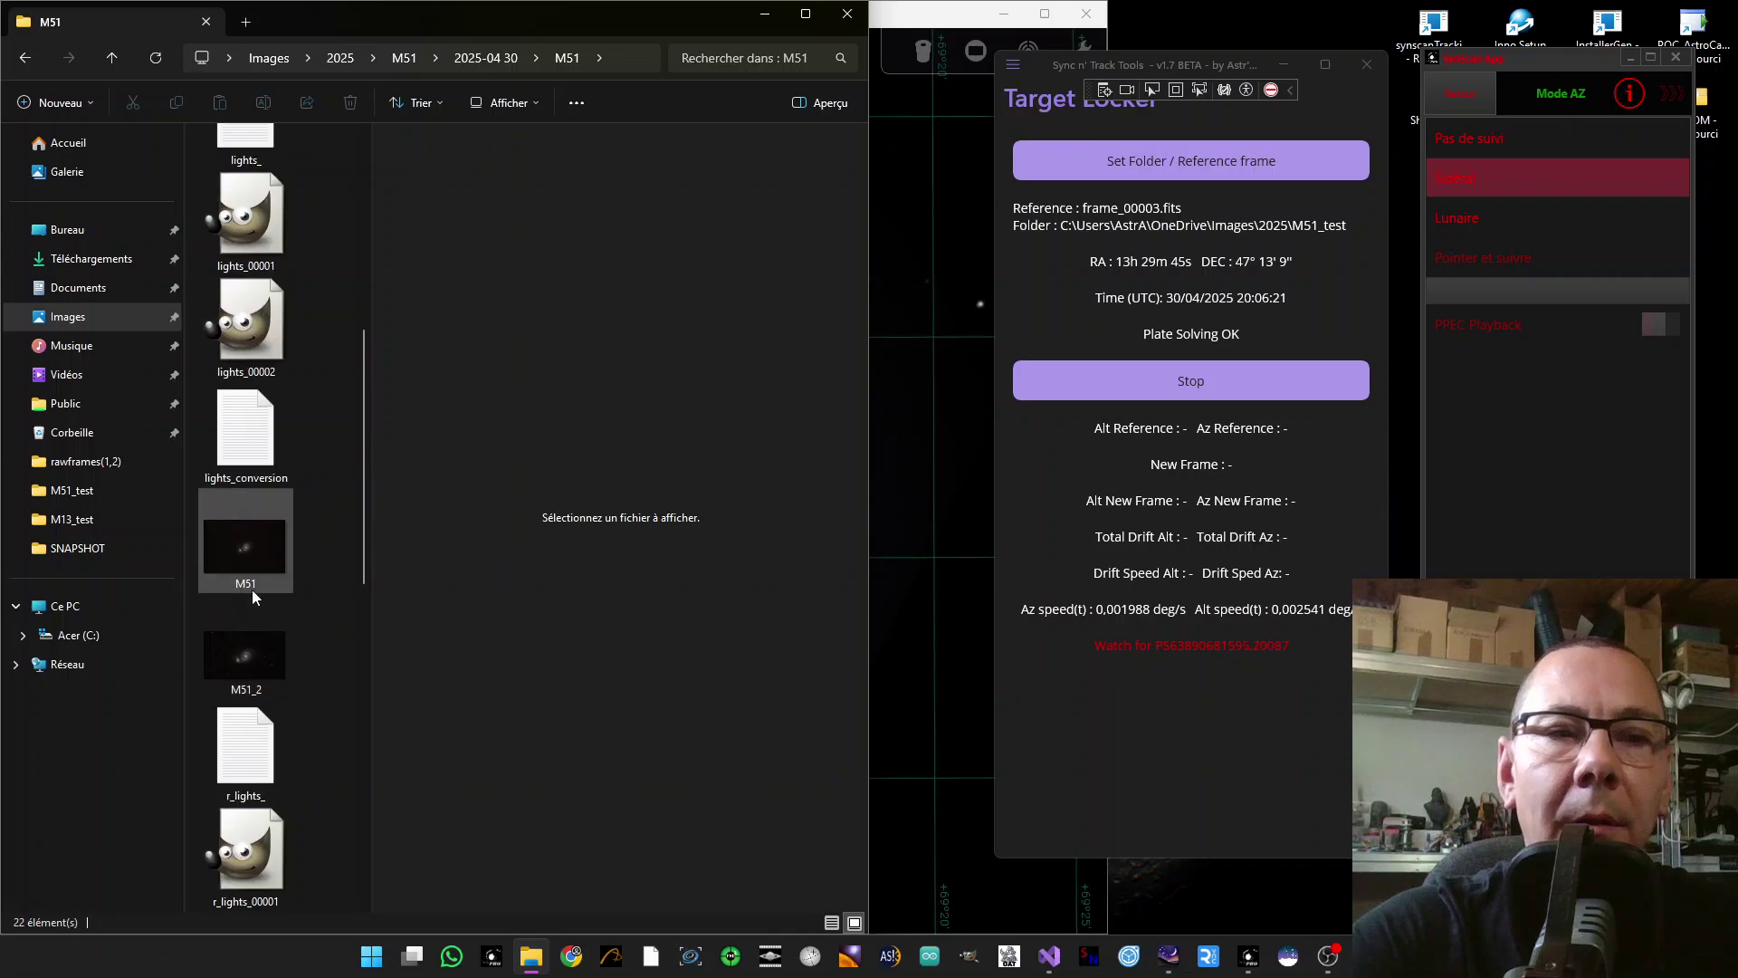
scroll(253, 584, up, 3)
double_click(247, 218)
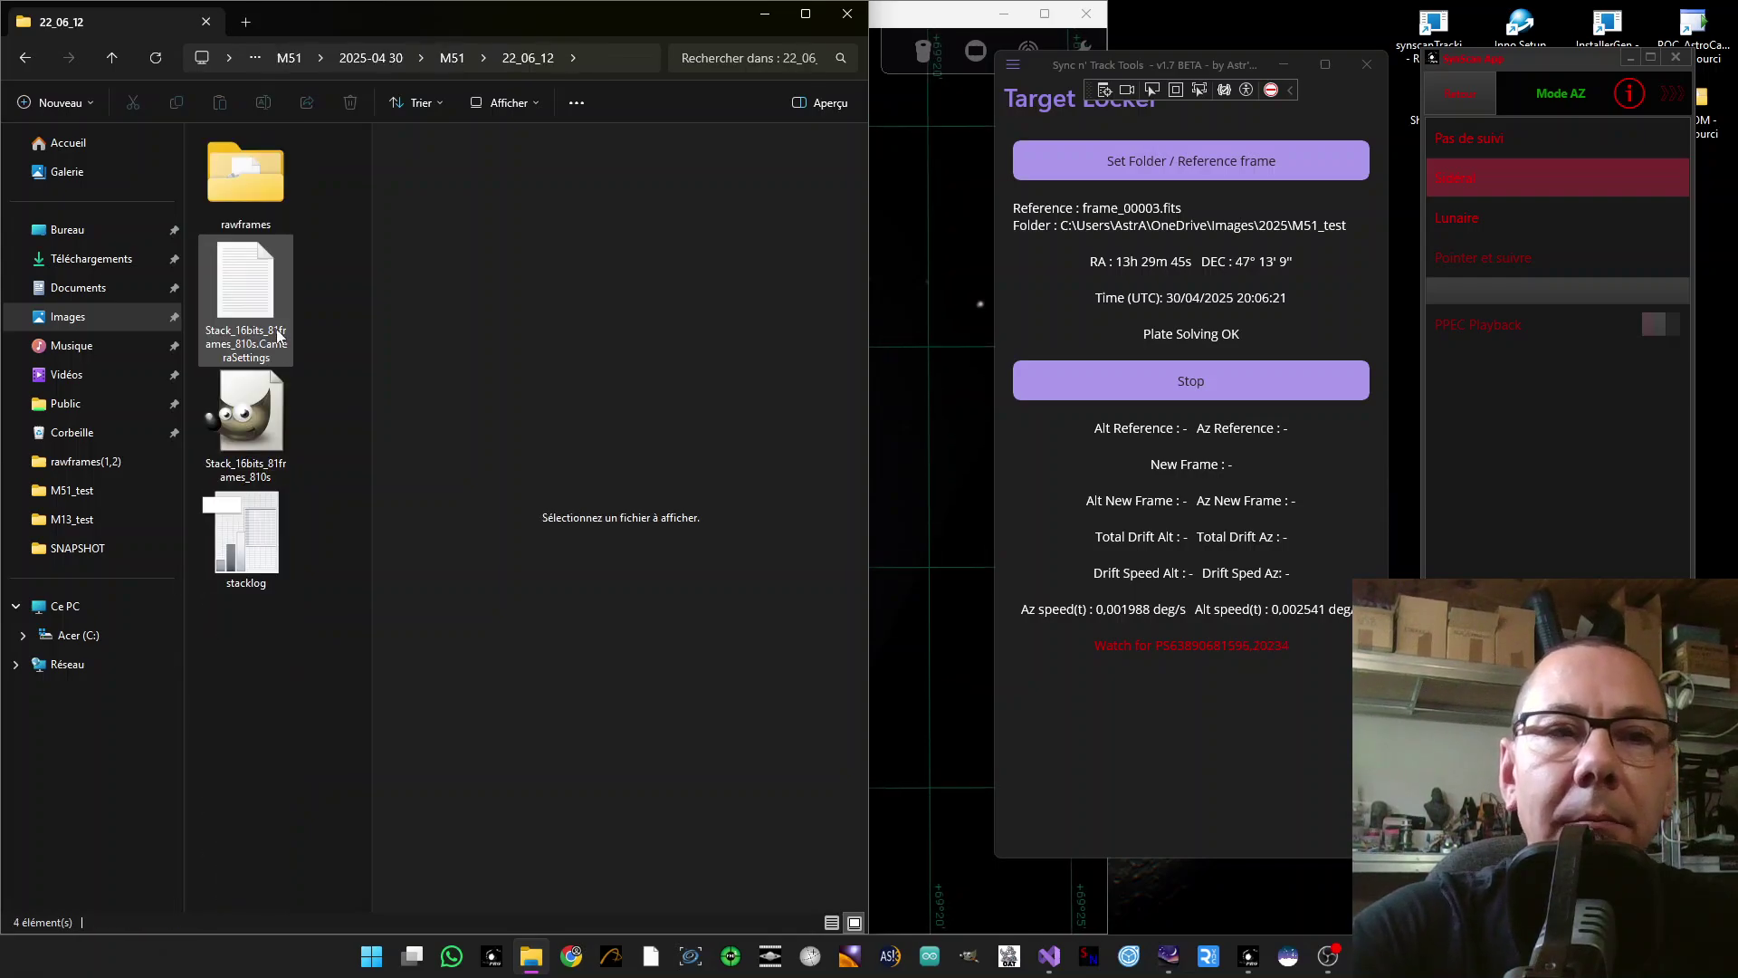
double_click(251, 201)
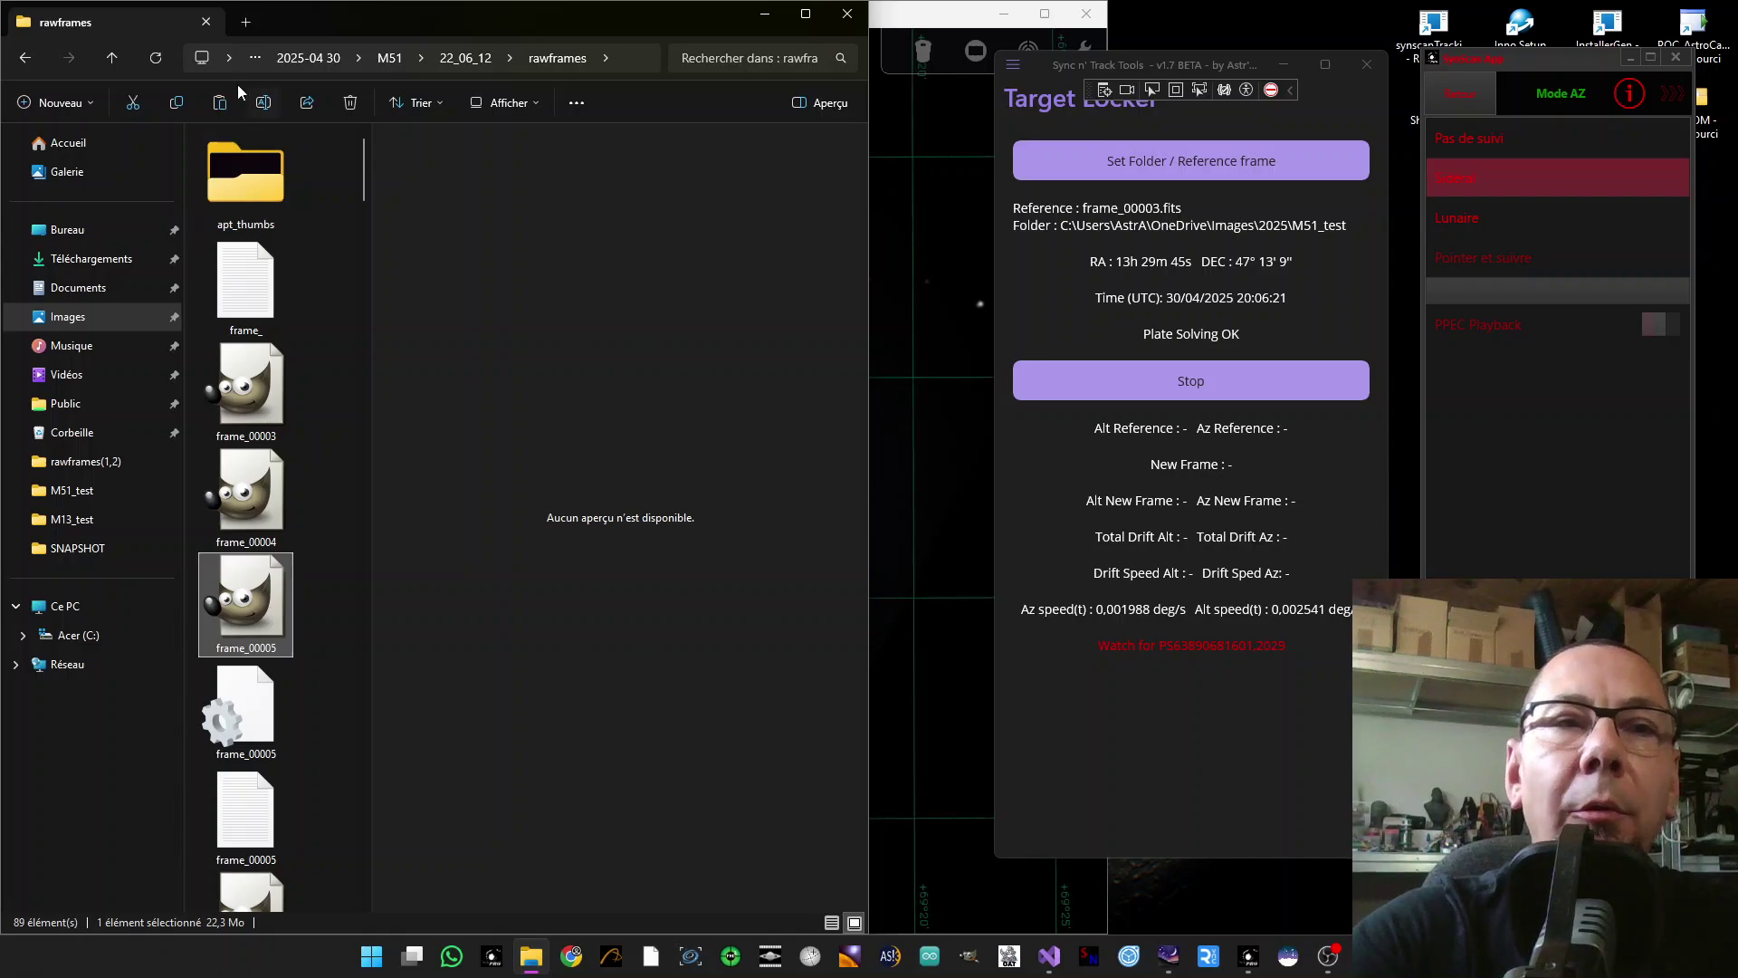
Paste frame_00005 into the 2025\M51_test folder and minimize the file window.
click(292, 60)
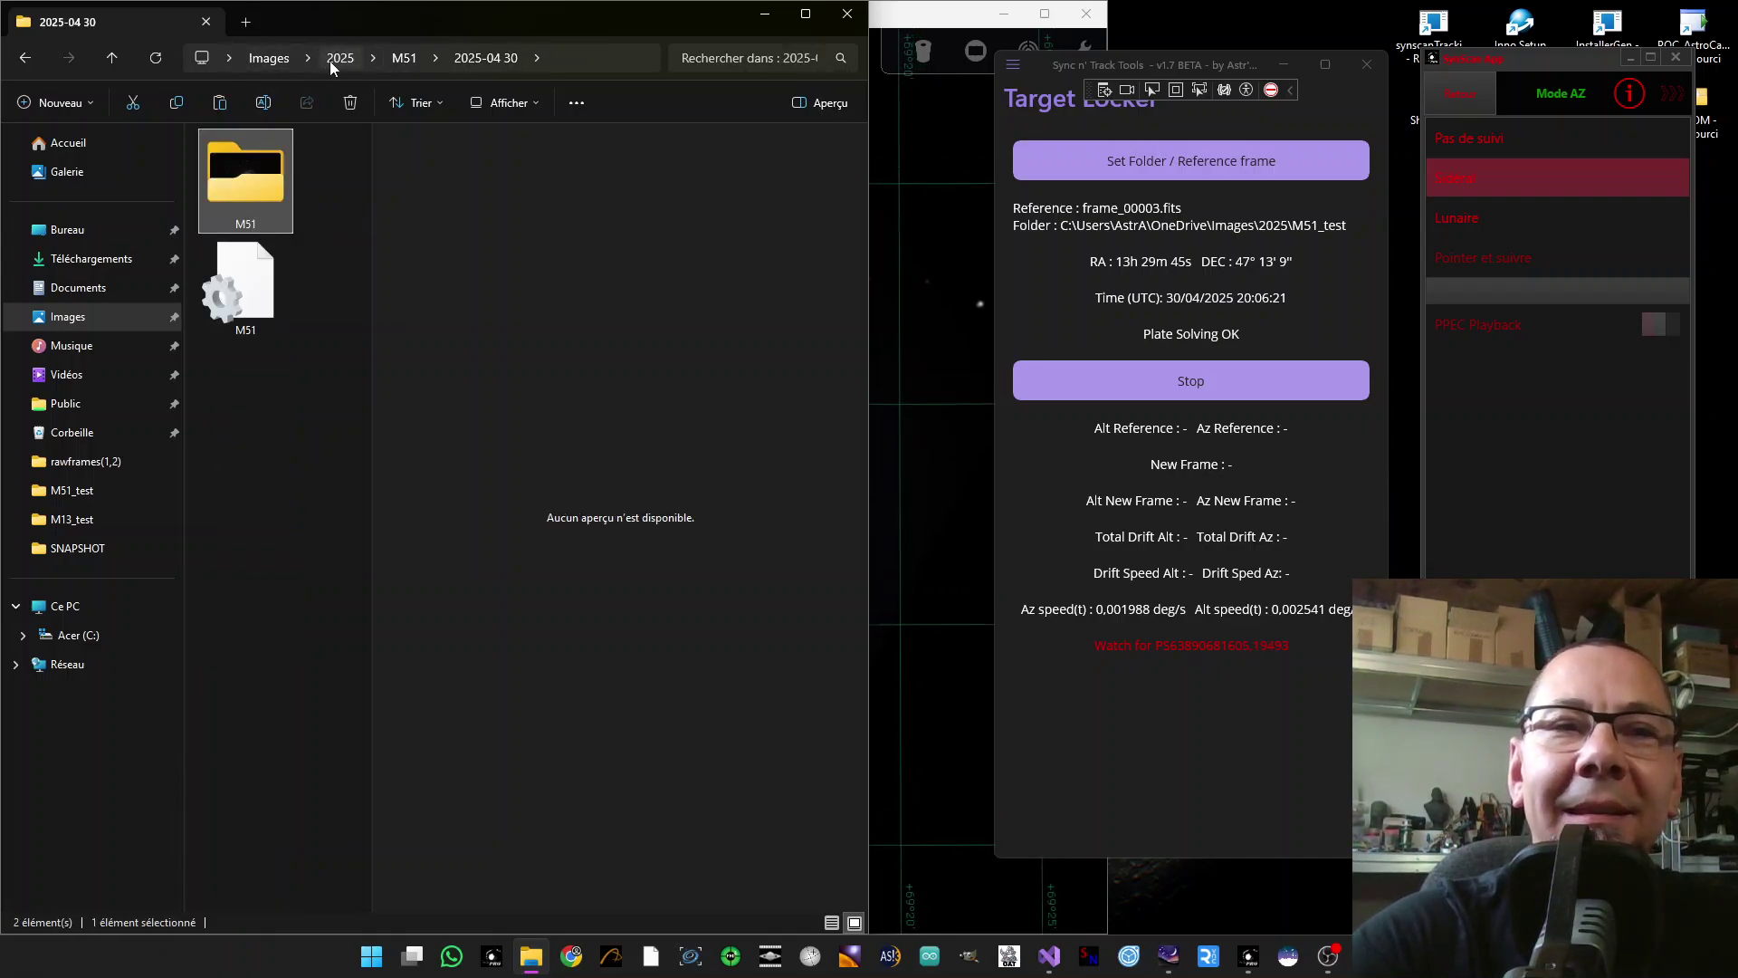
click(331, 63)
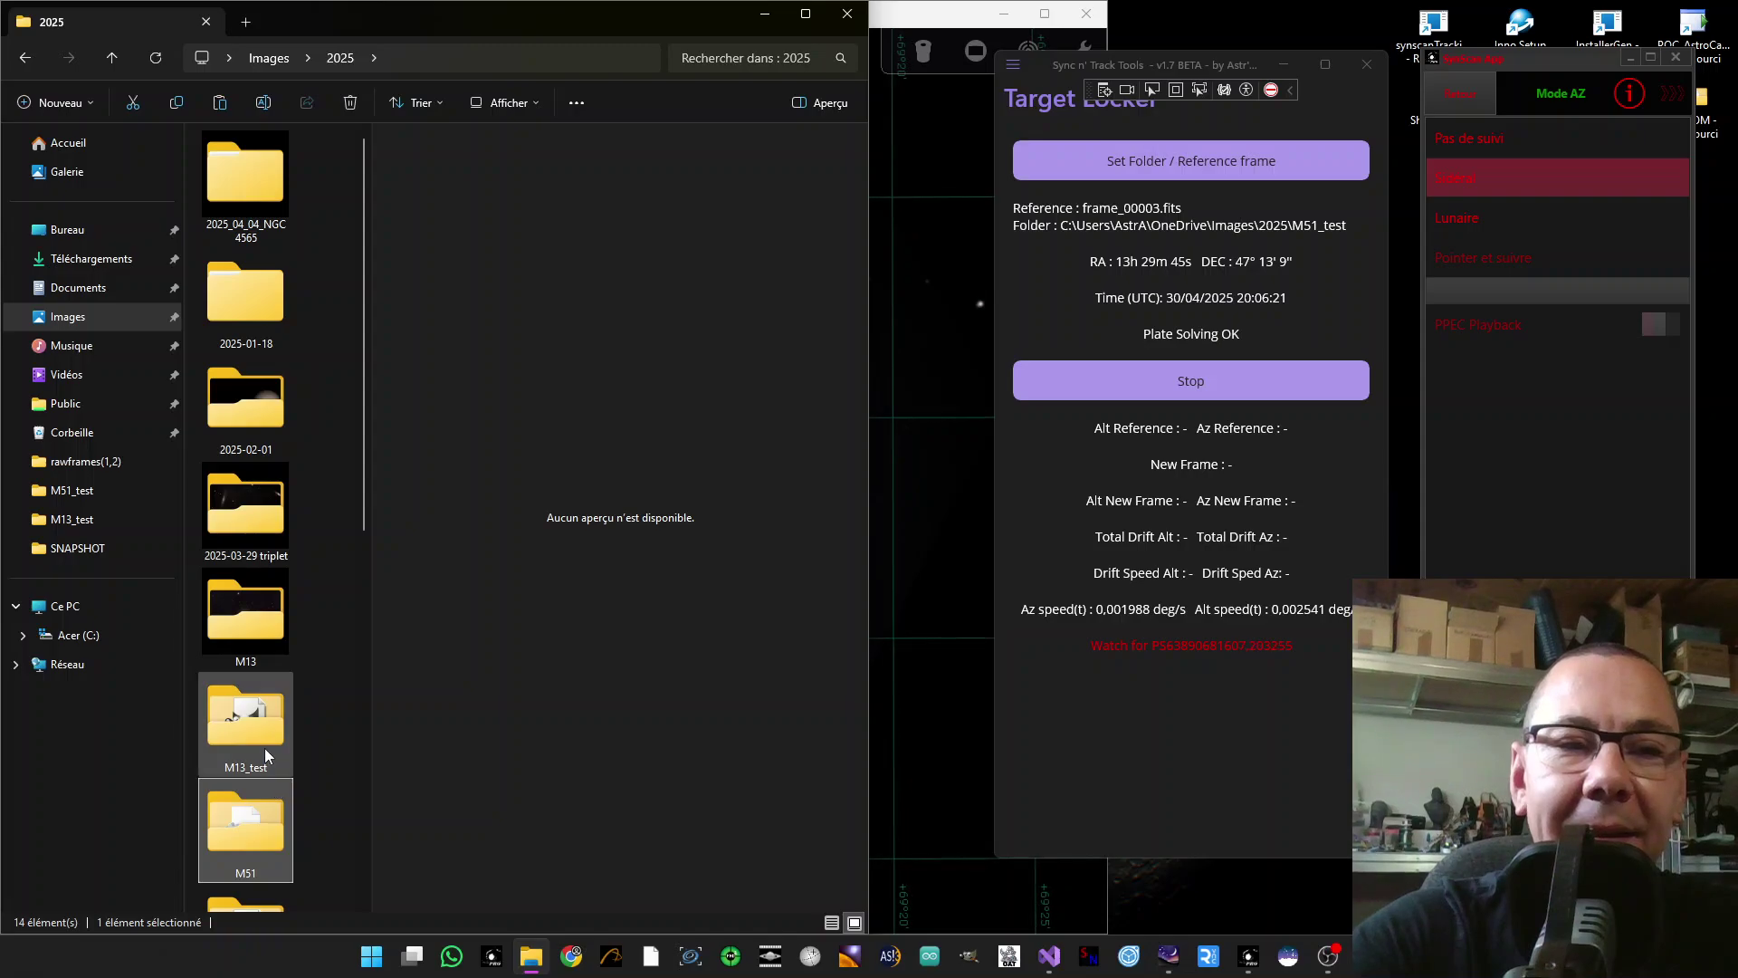
scroll(283, 628, down, 5)
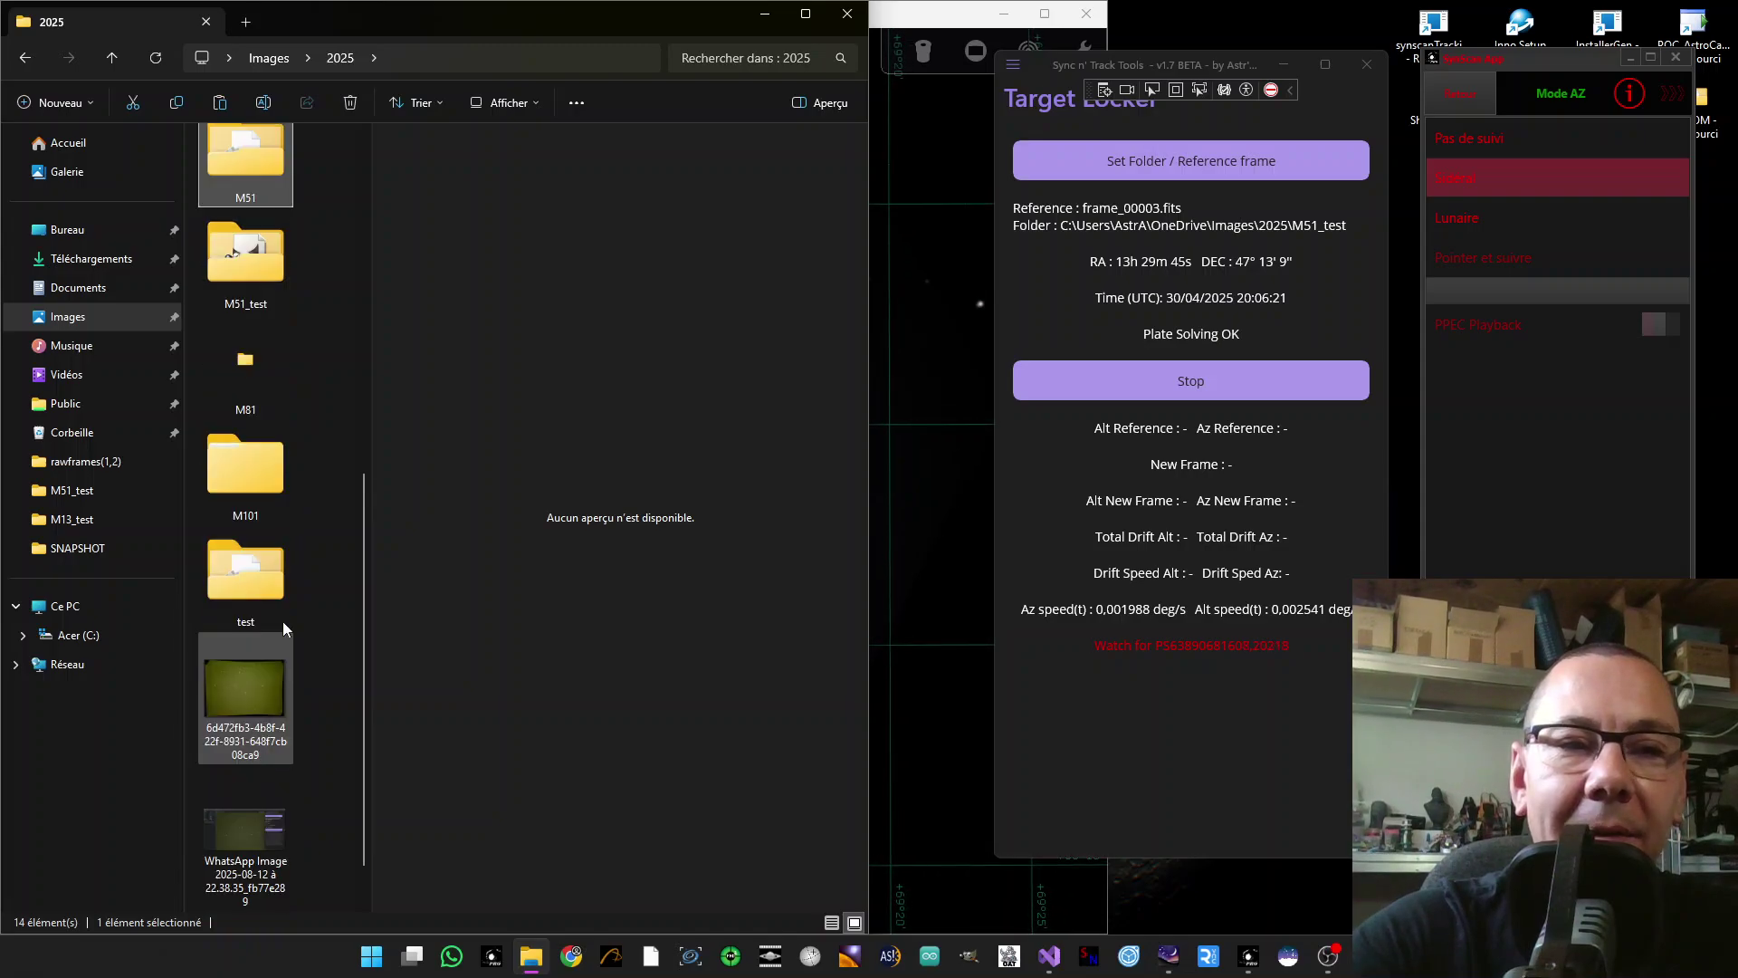
double_click(251, 274)
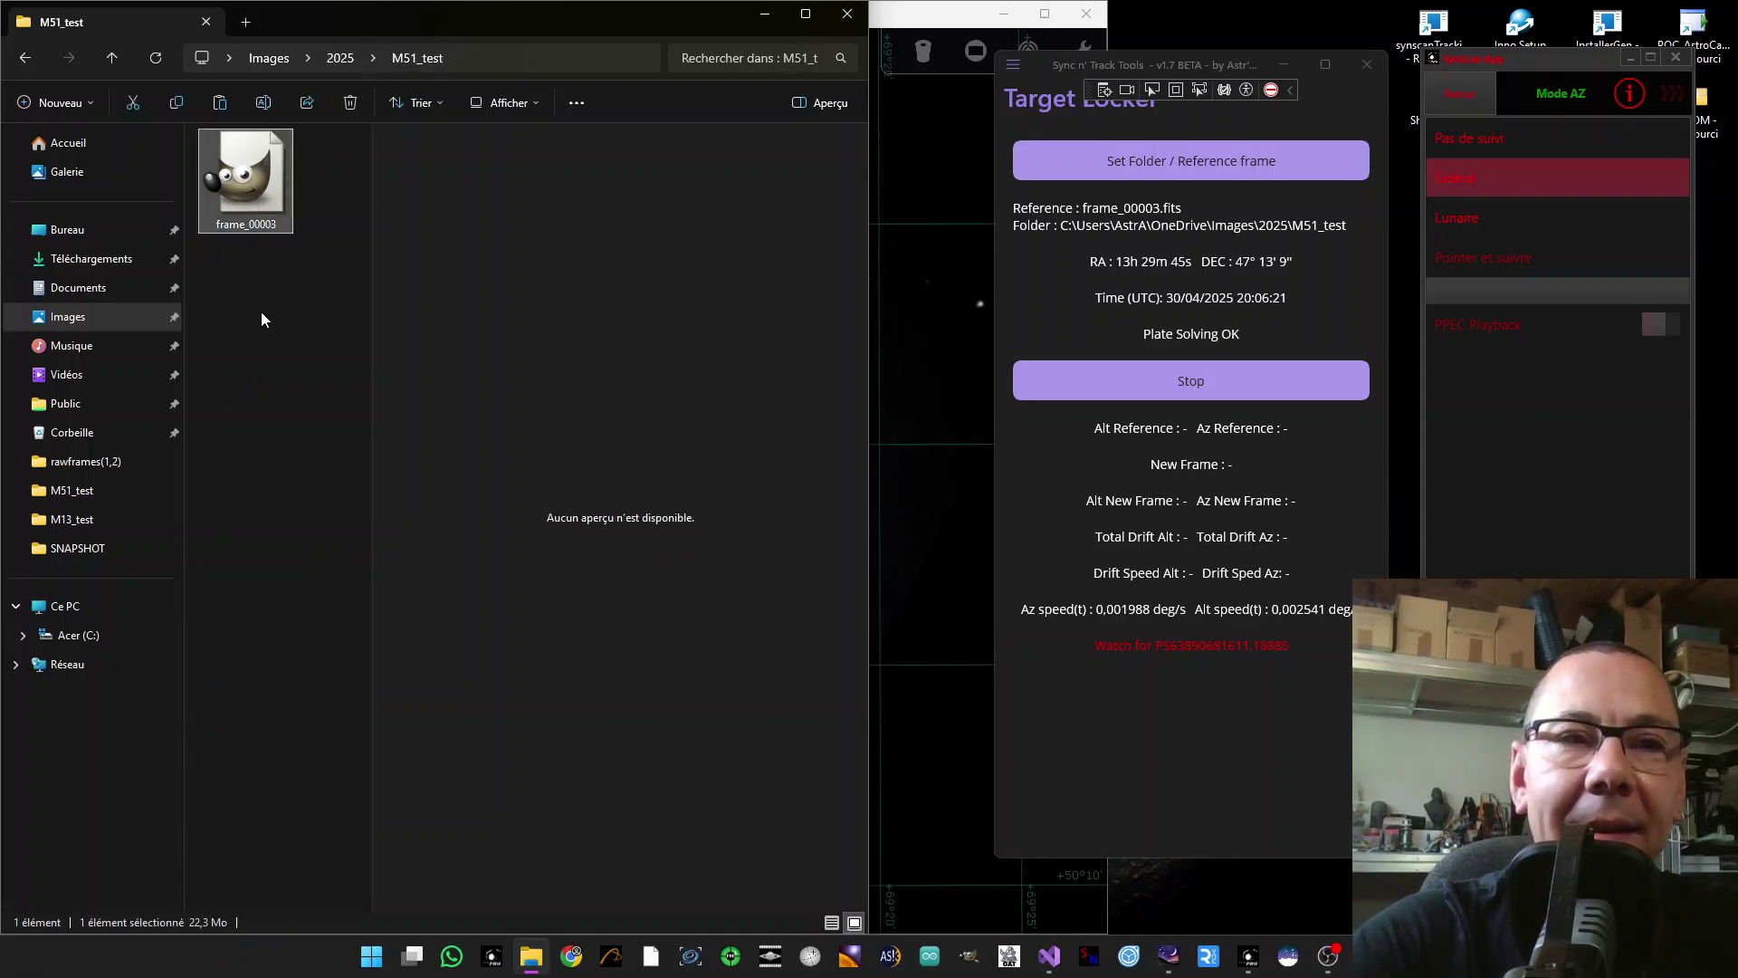
click(766, 18)
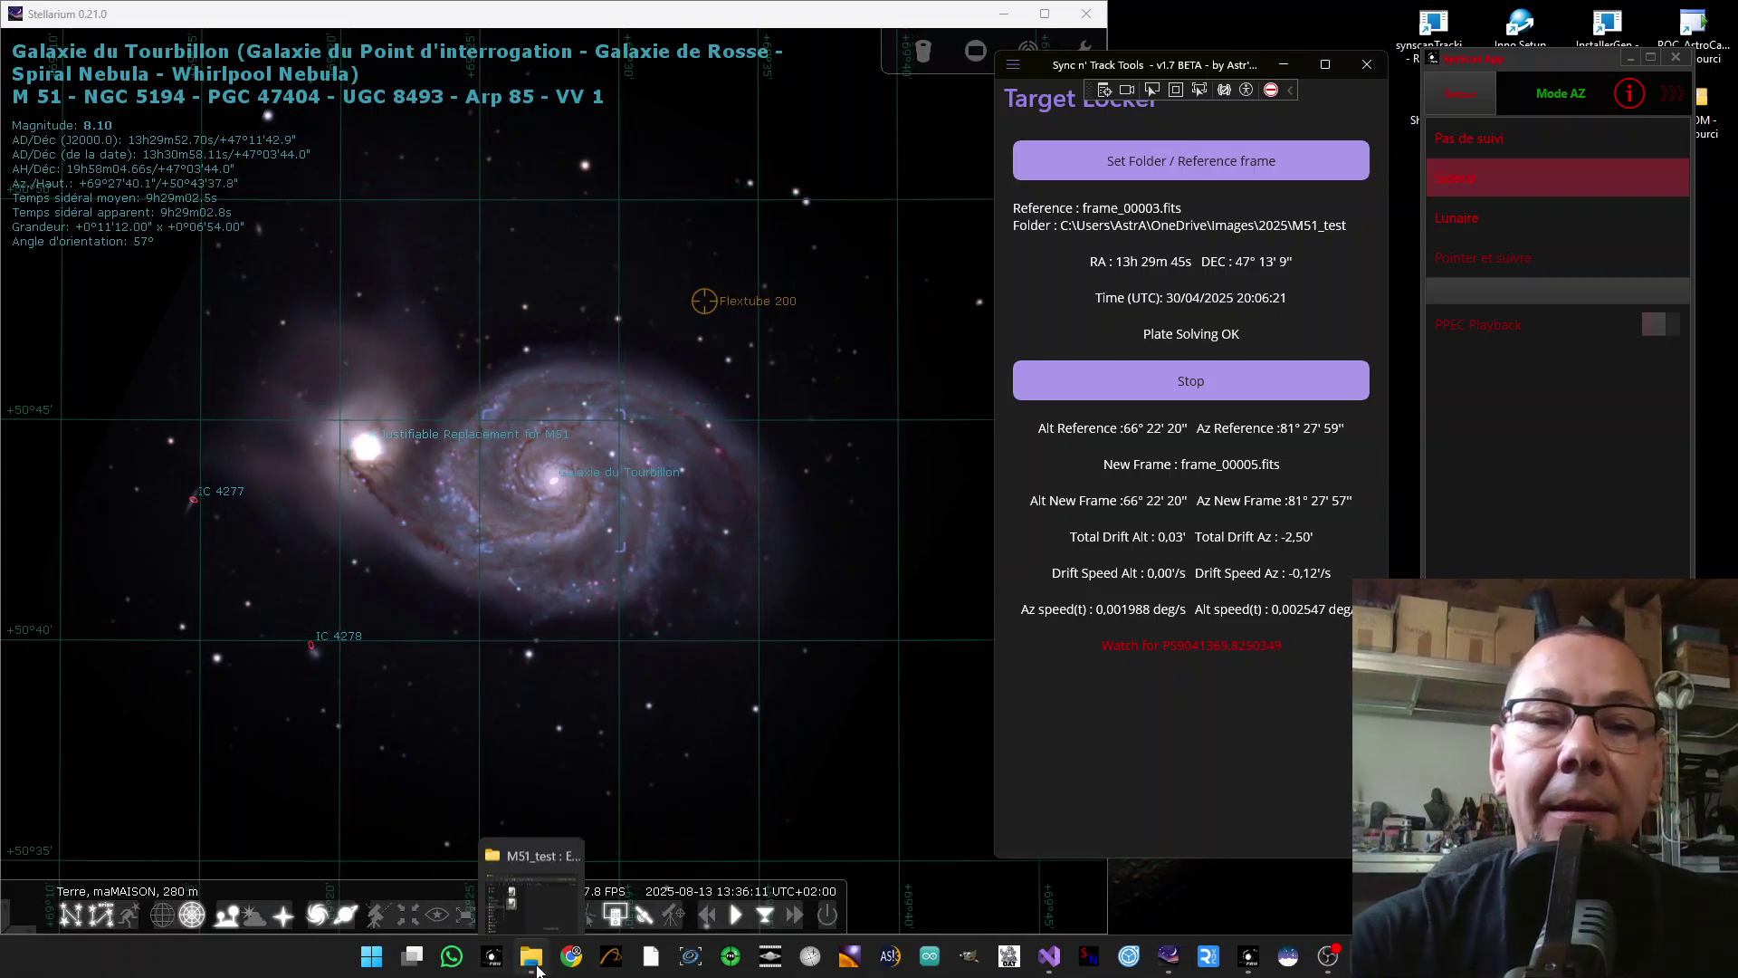
Open the image WhatsApp Image 2025-08-12 à 22.38.35_fb77e289 from the 2025 folder.
click(531, 956)
click(350, 60)
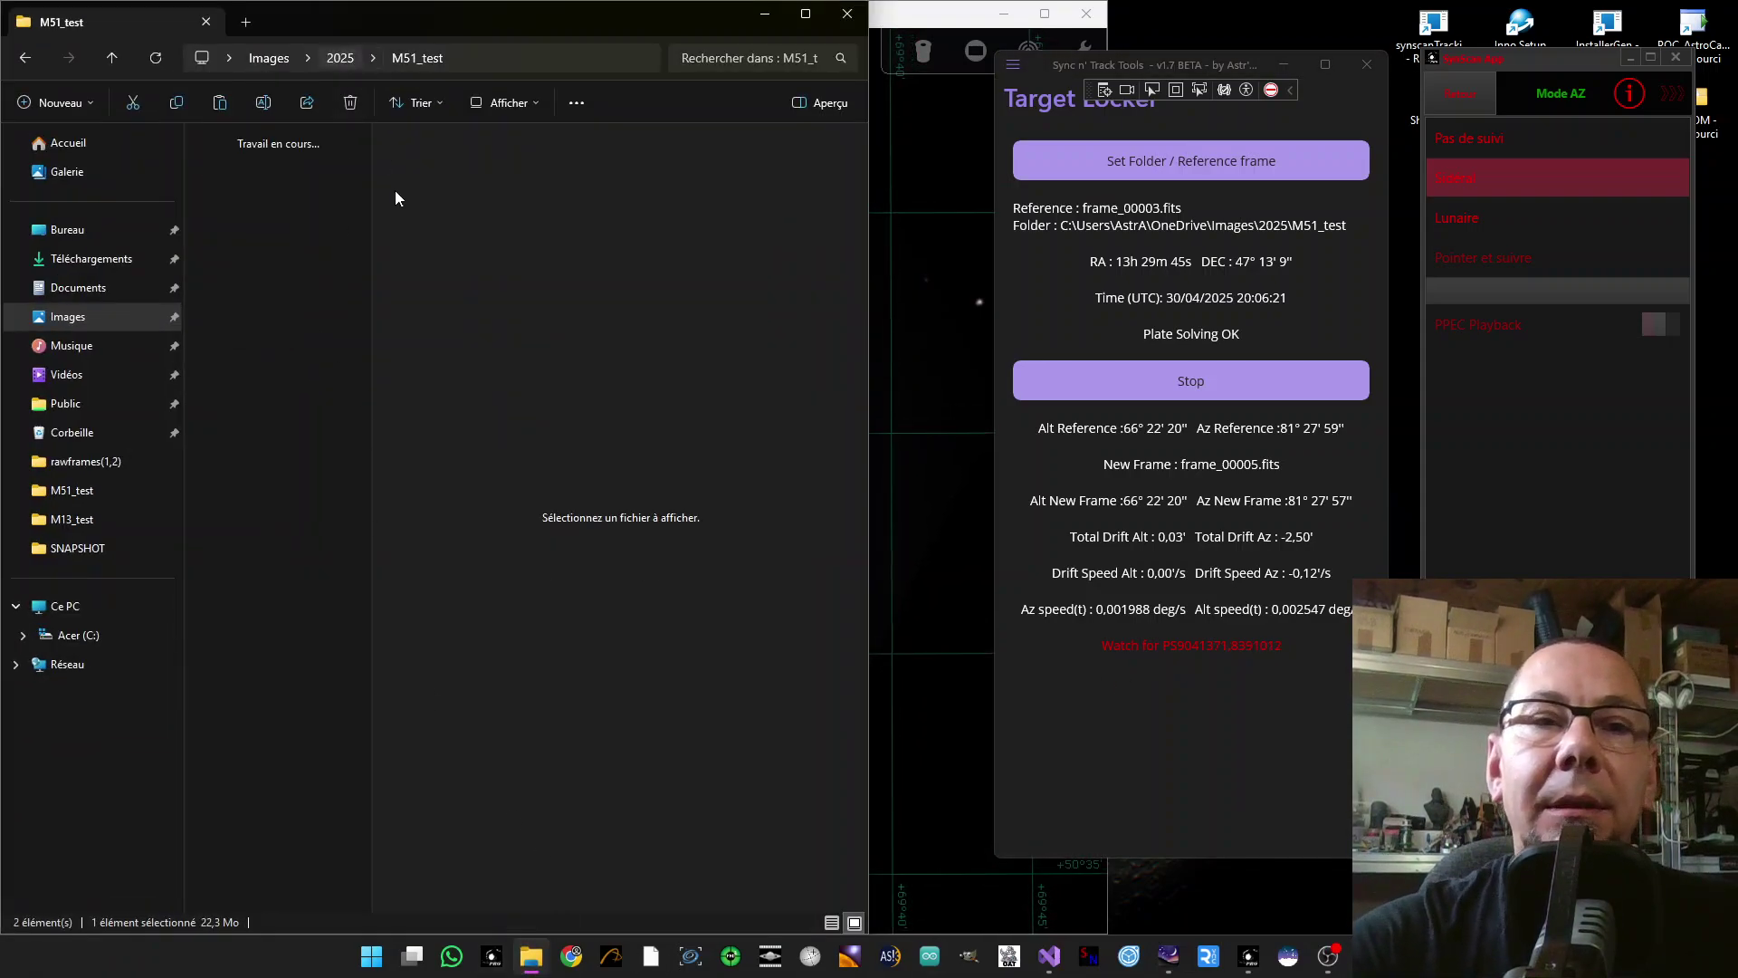
scroll(304, 605, down, 5)
click(245, 688)
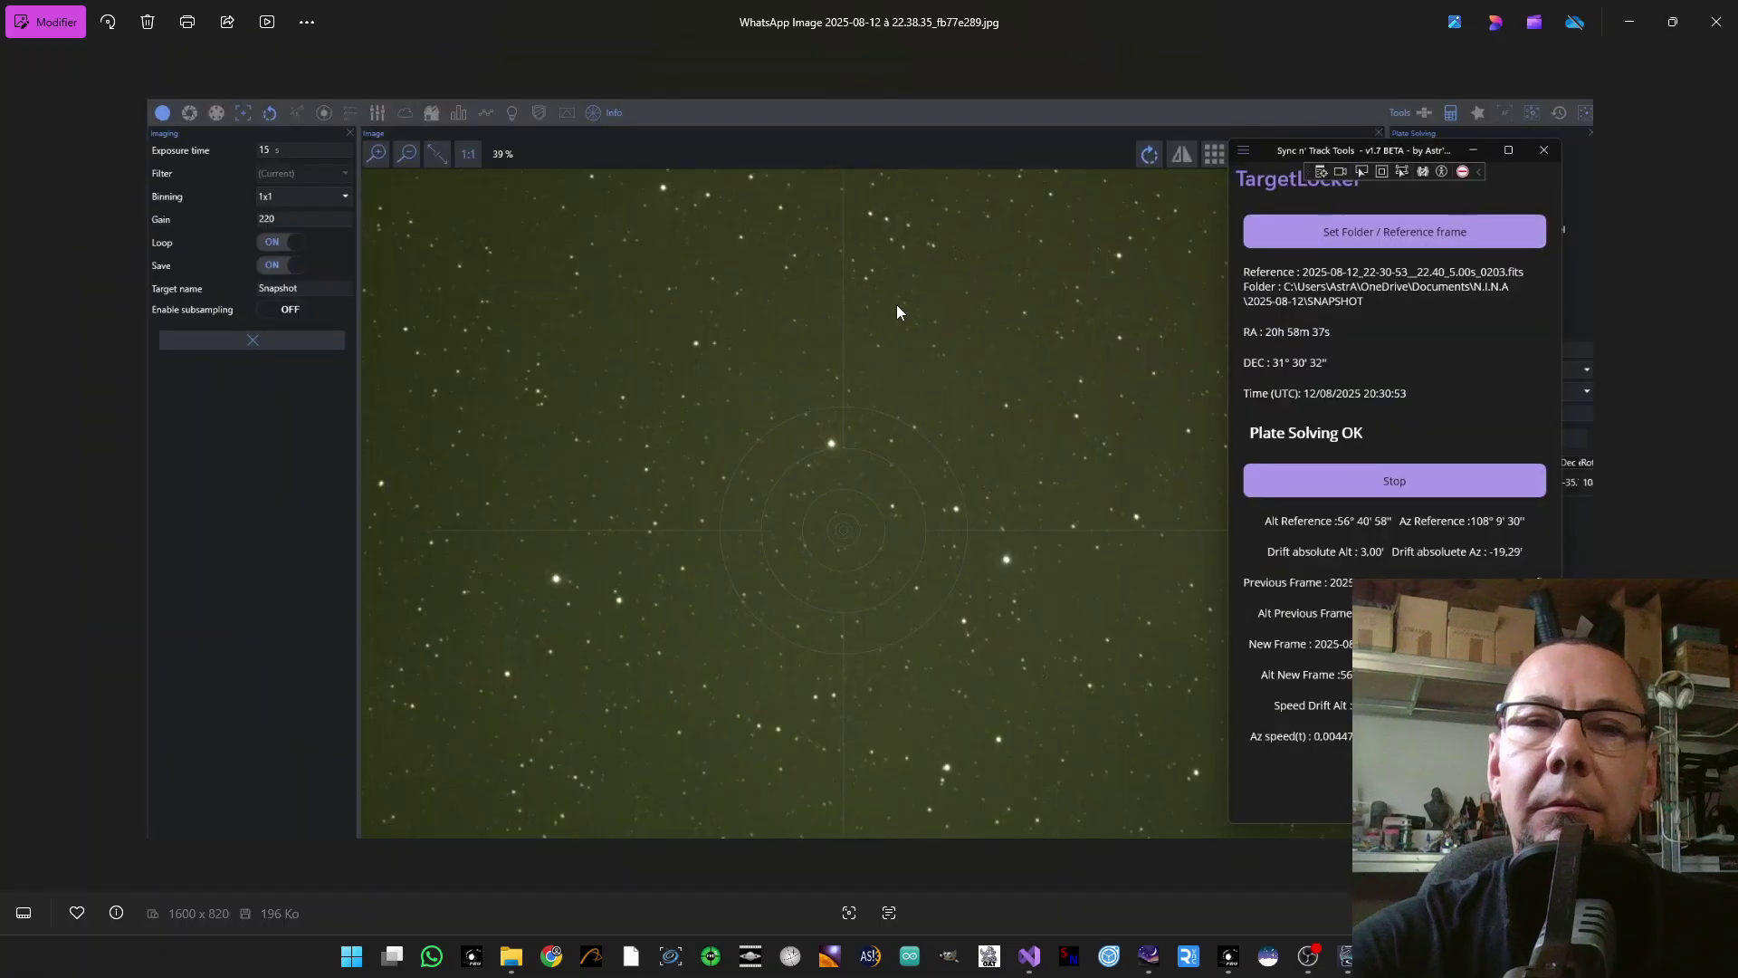
Examine the bright star's position against the central circles and the Target Locker drift readings in the 22.38.35 image.
scroll(867, 465, up, 4)
scroll(844, 489, up, 2)
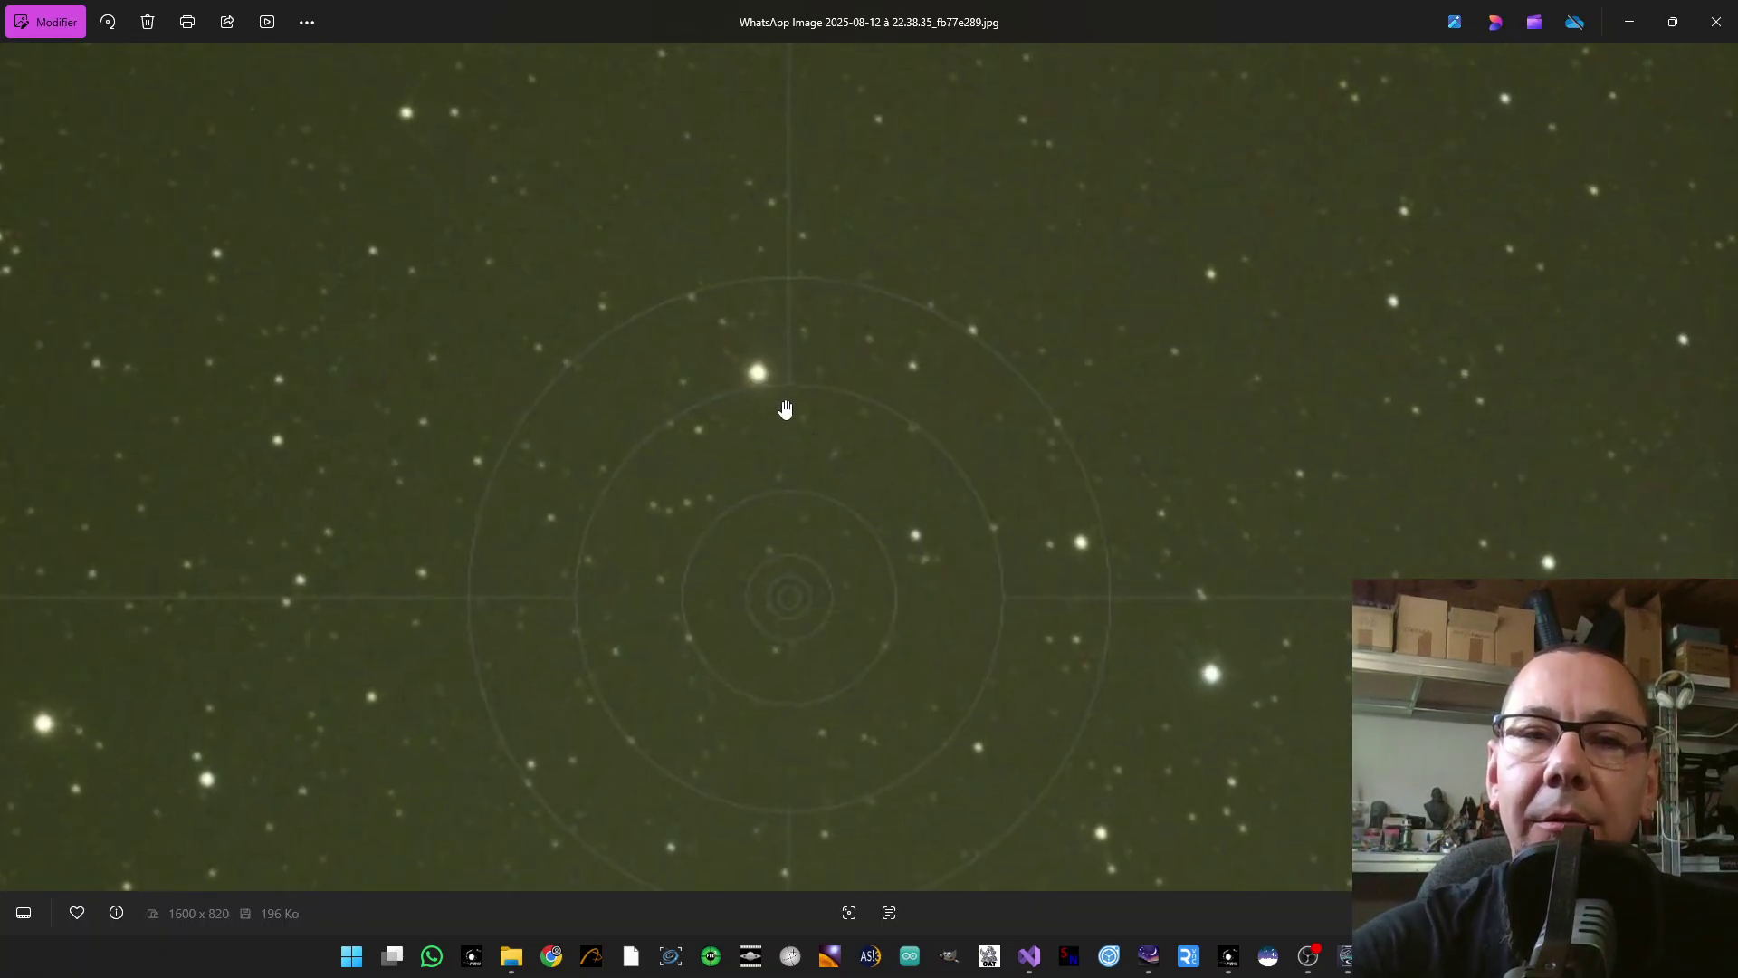
scroll(909, 444, down, 1)
scroll(909, 443, down, 2)
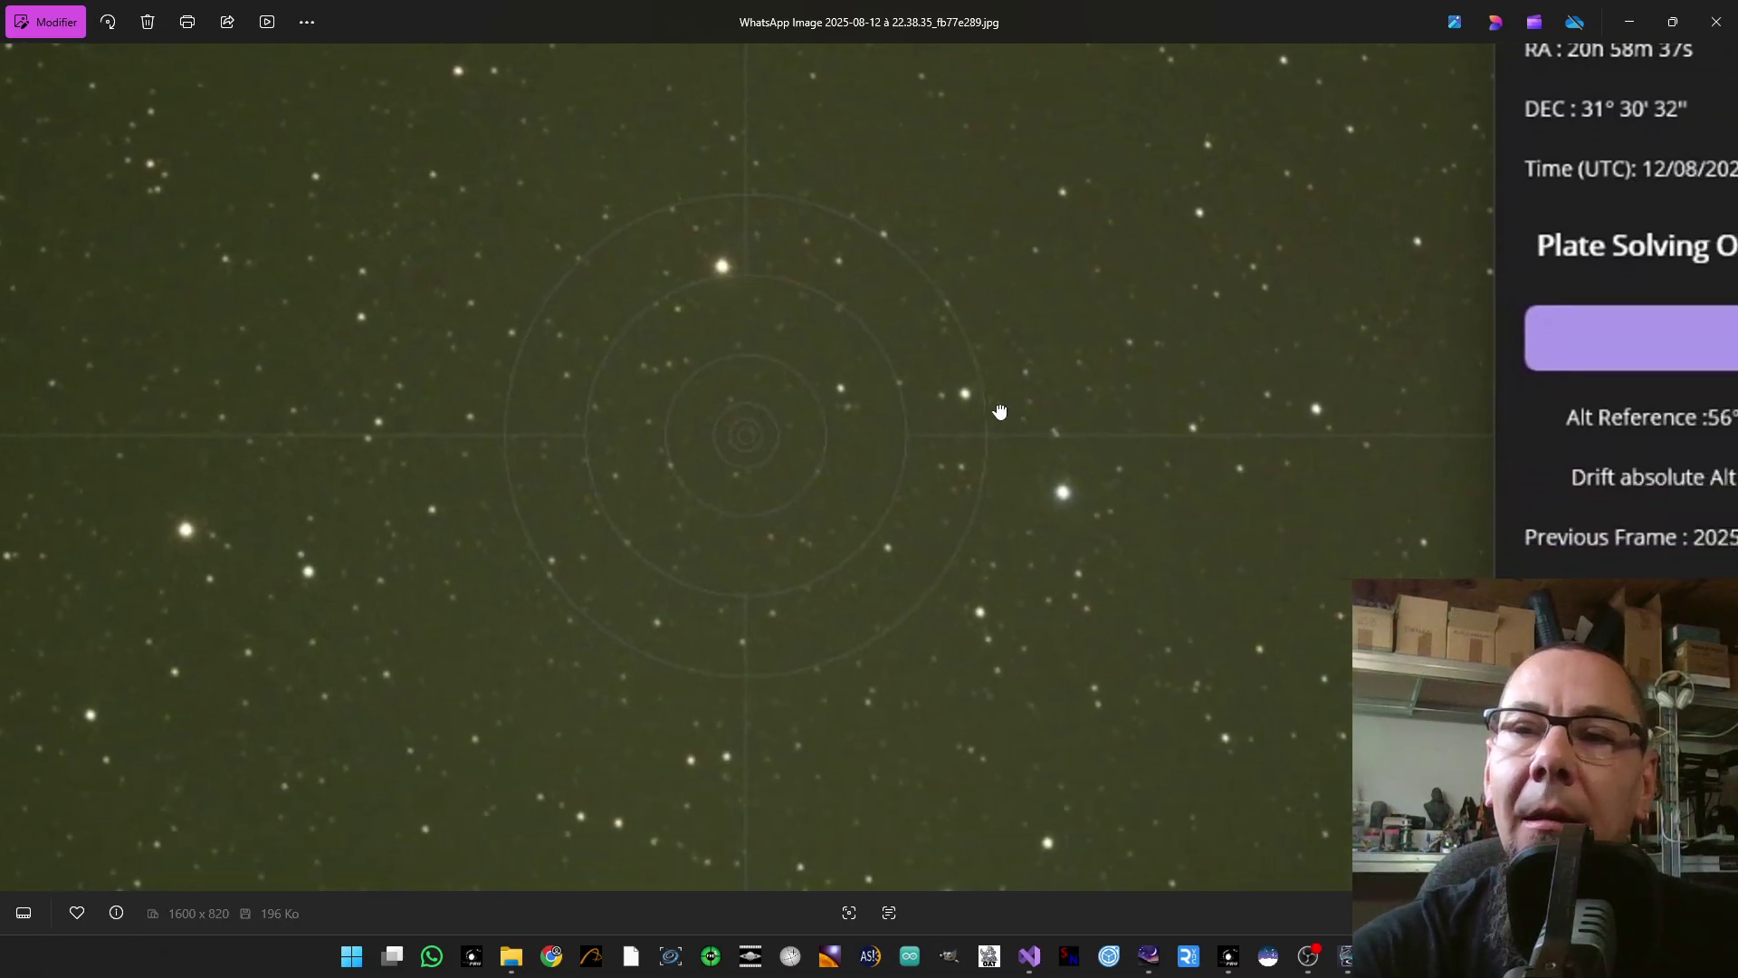
drag(1038, 419, 676, 392)
scroll(675, 400, down, 1)
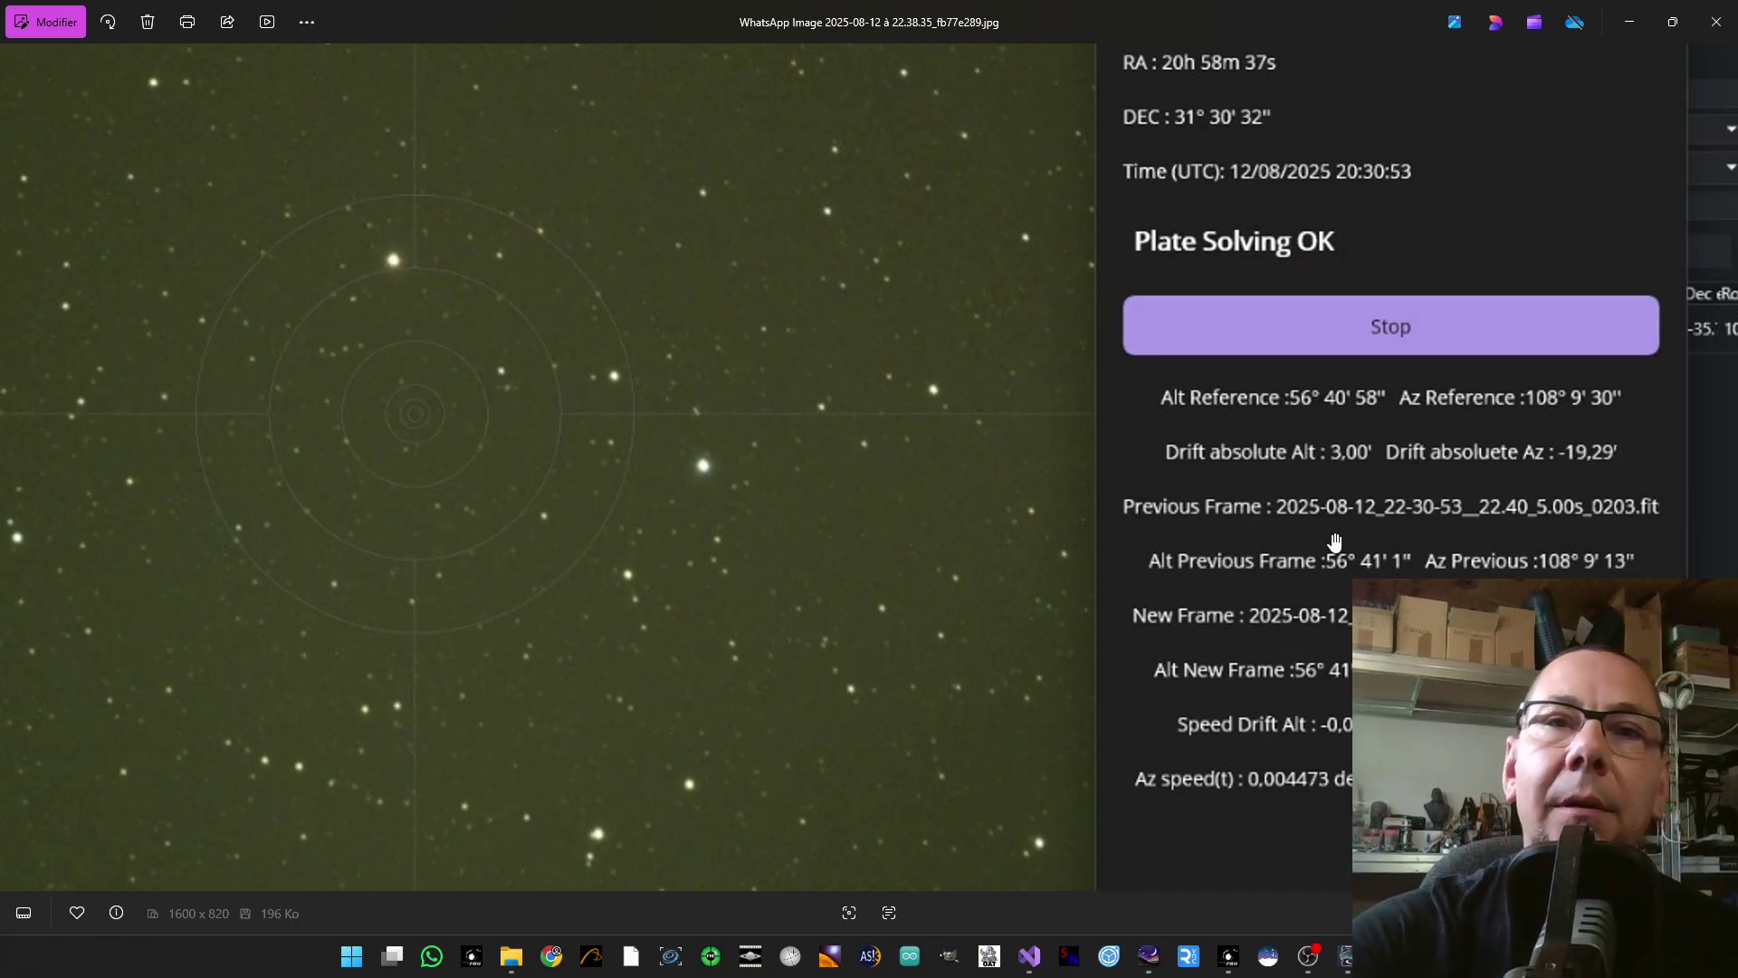
scroll(1324, 529, up, 1)
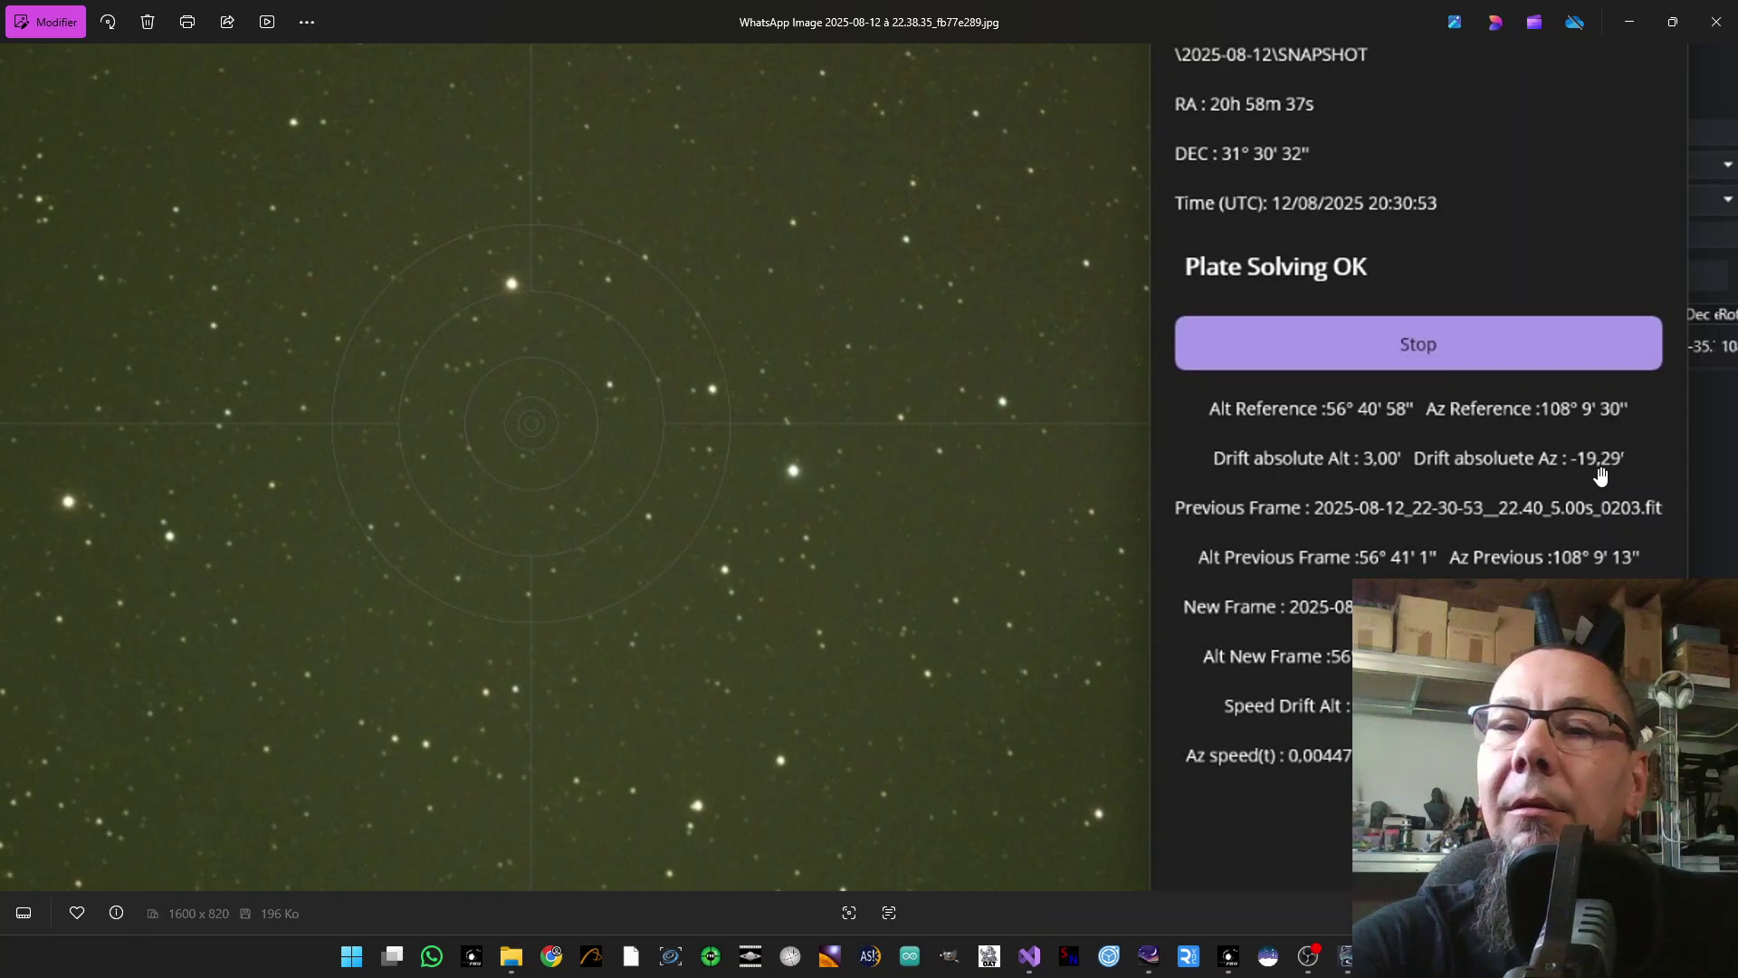
scroll(774, 479, down, 1)
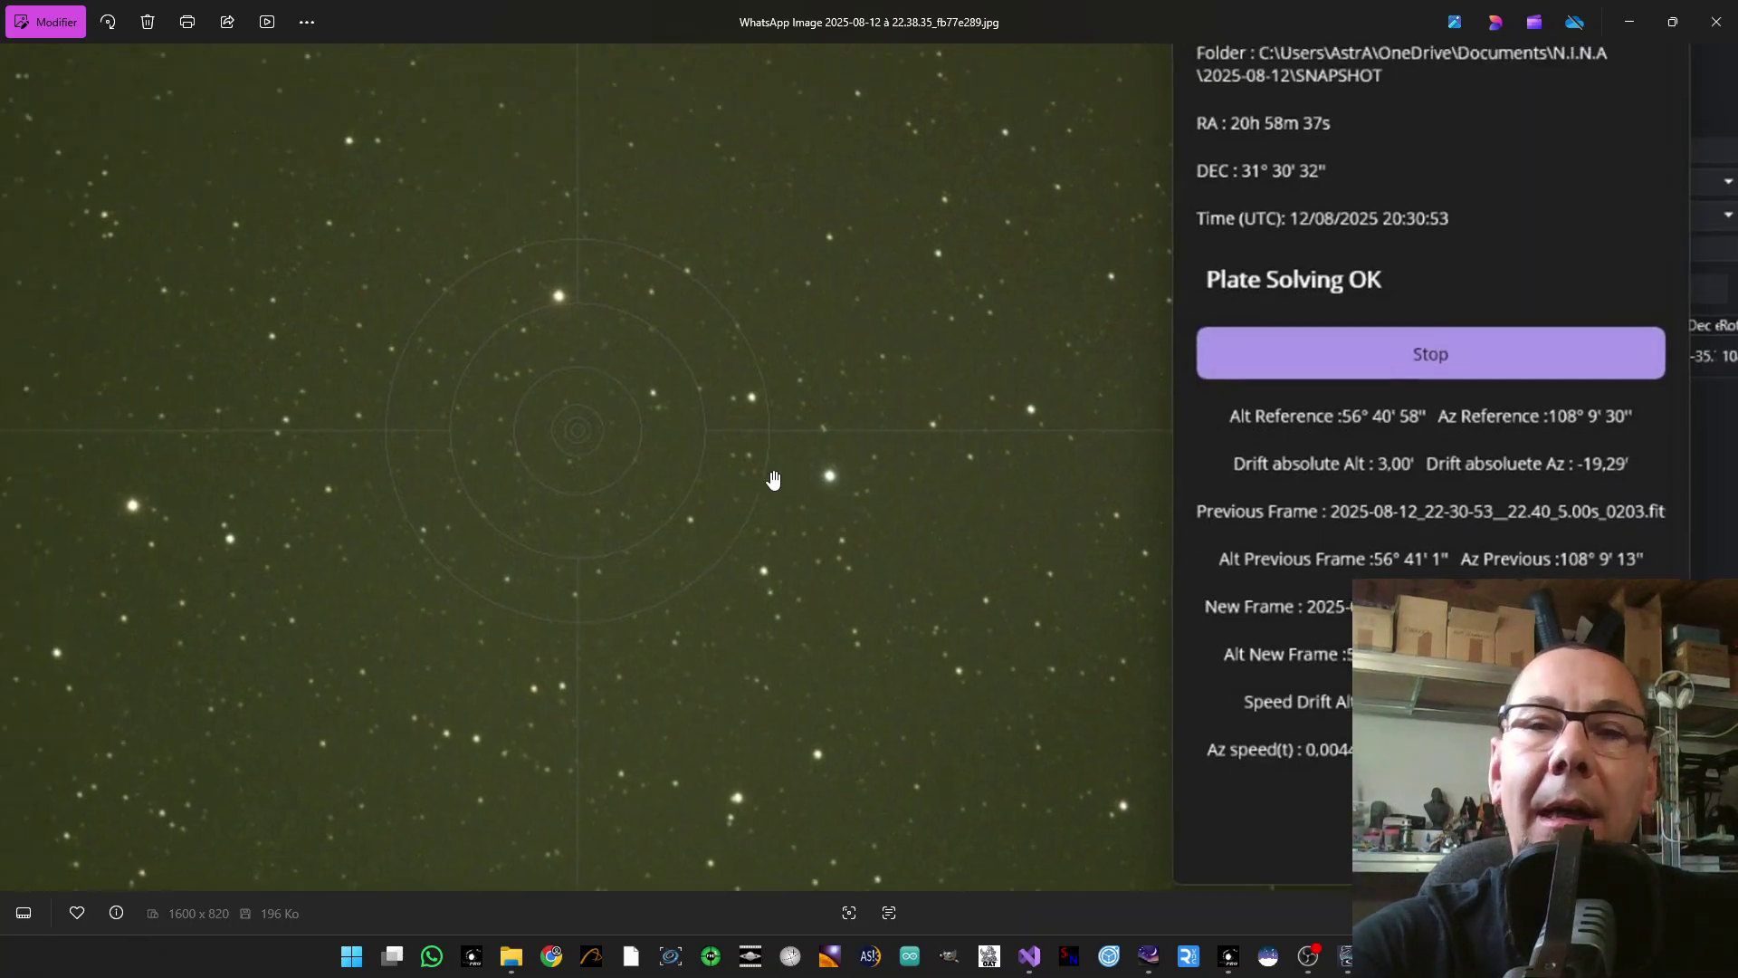
scroll(774, 480, down, 3)
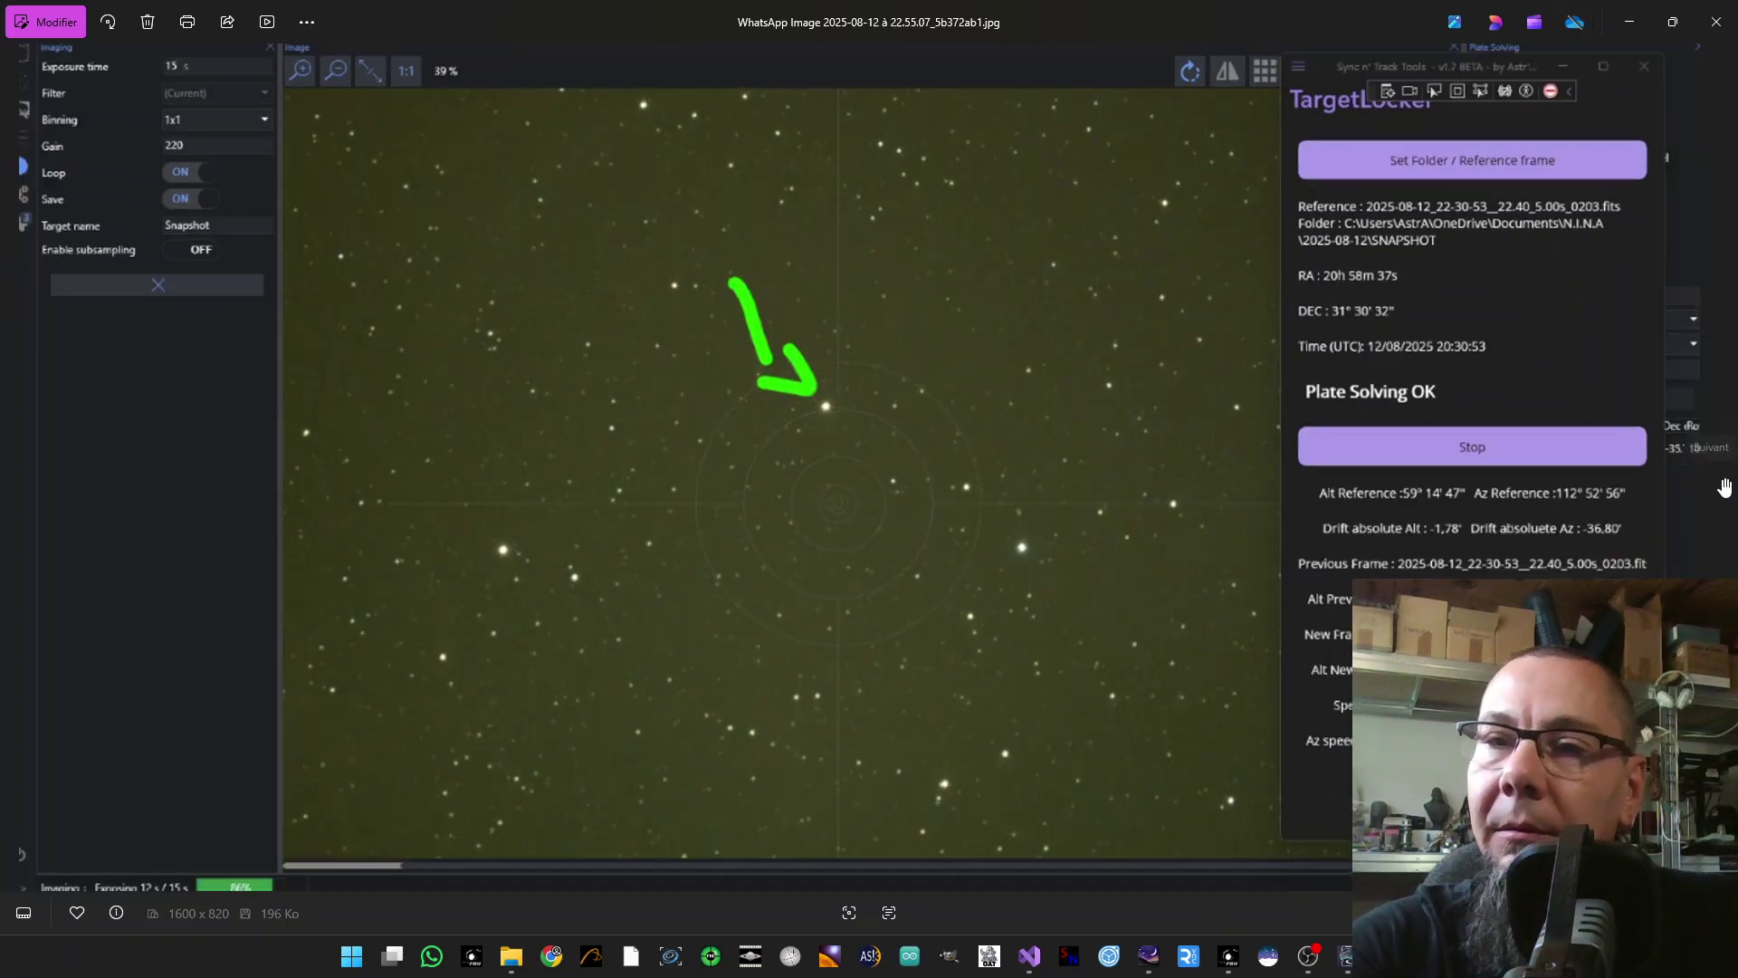
Show the next image, taken at 22.55.07, and examine the arrow-marked star's position and the drift readings.
key(Right)
scroll(958, 646, up, 2)
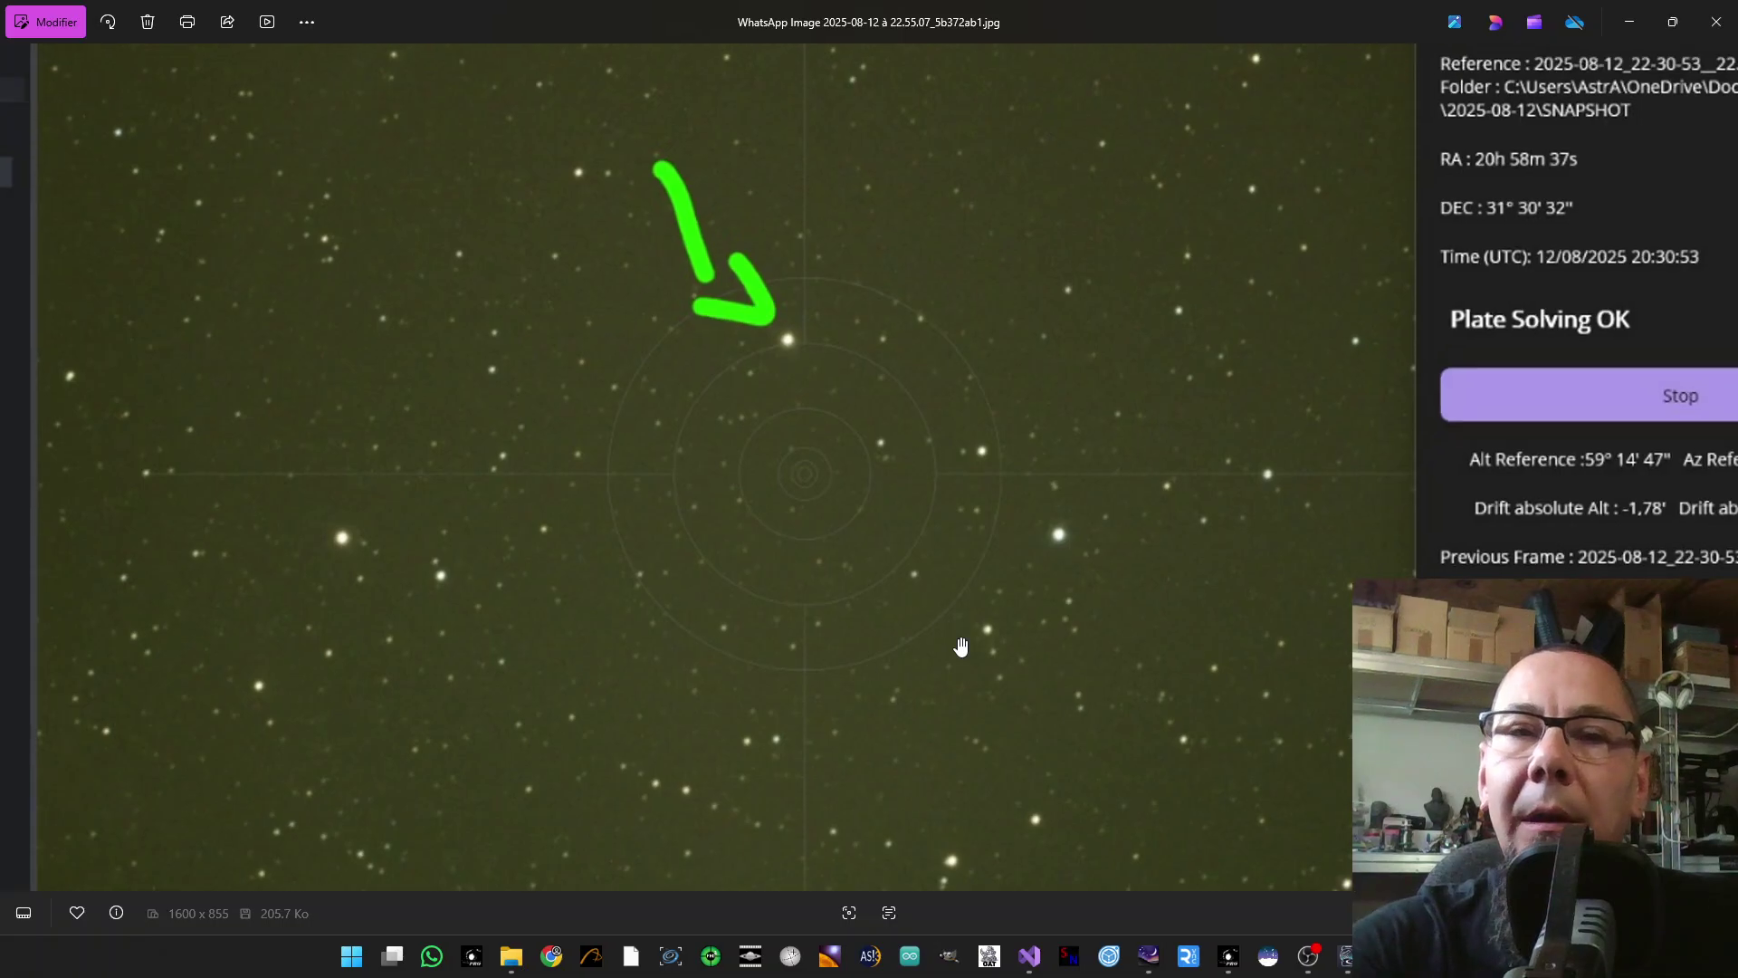
scroll(851, 543, up, 3)
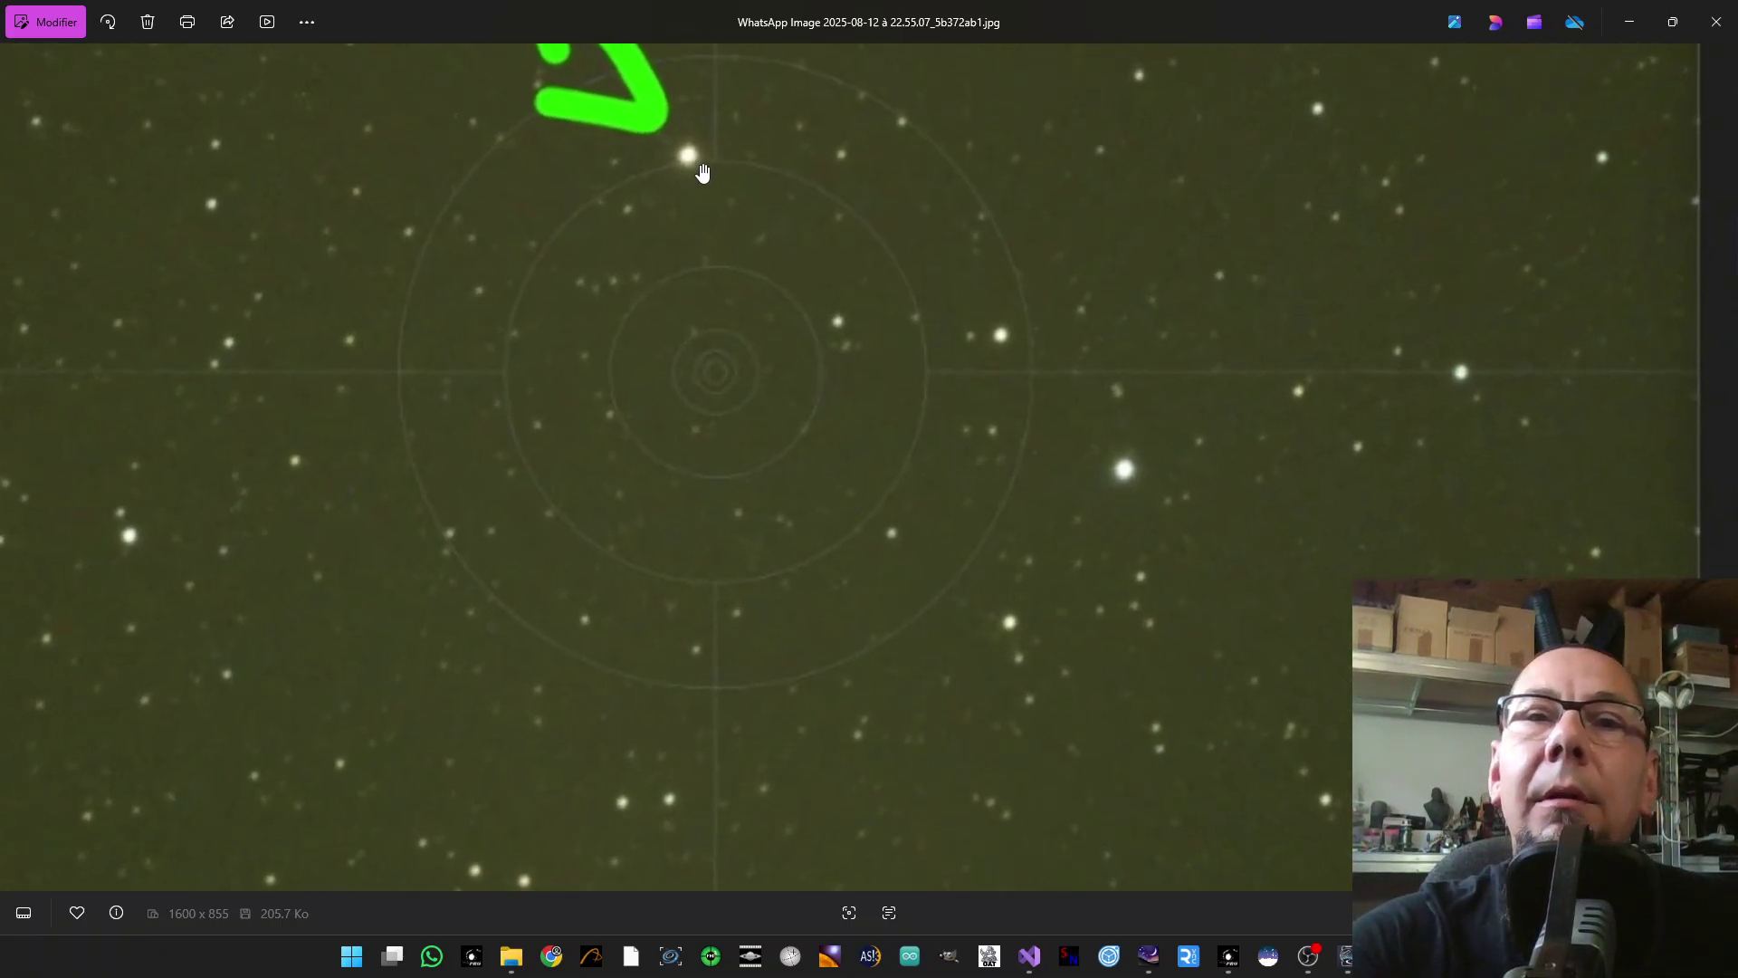
scroll(702, 172, down, 1)
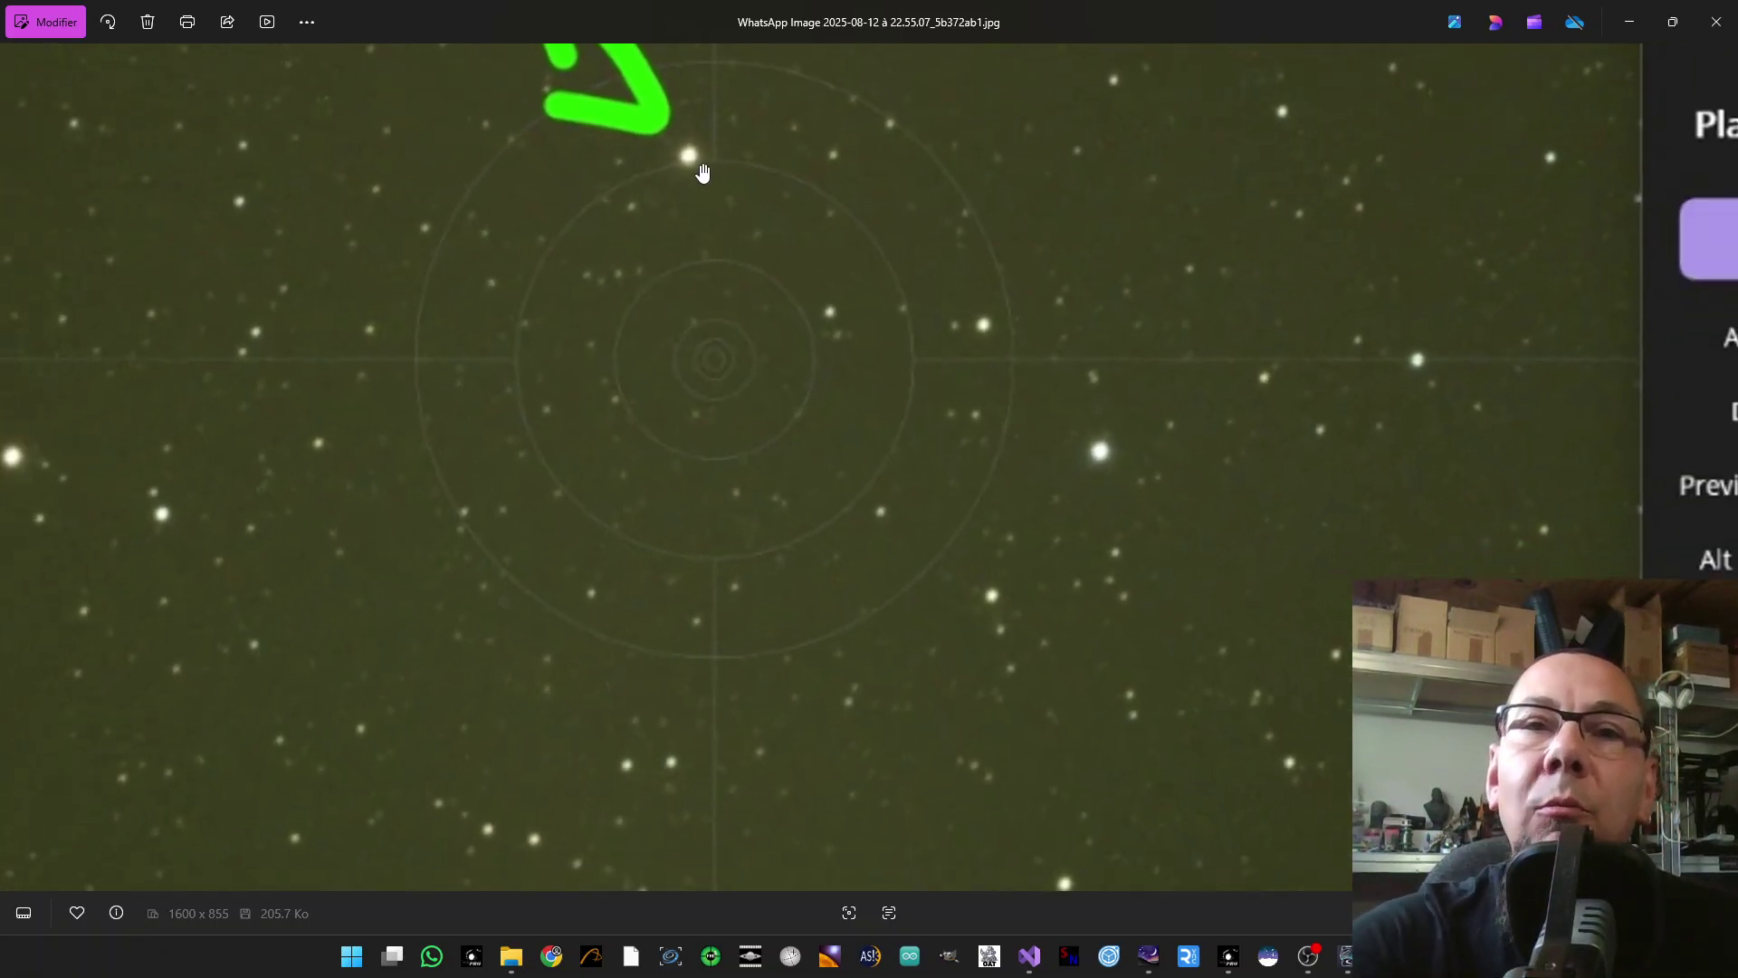
scroll(703, 172, down, 4)
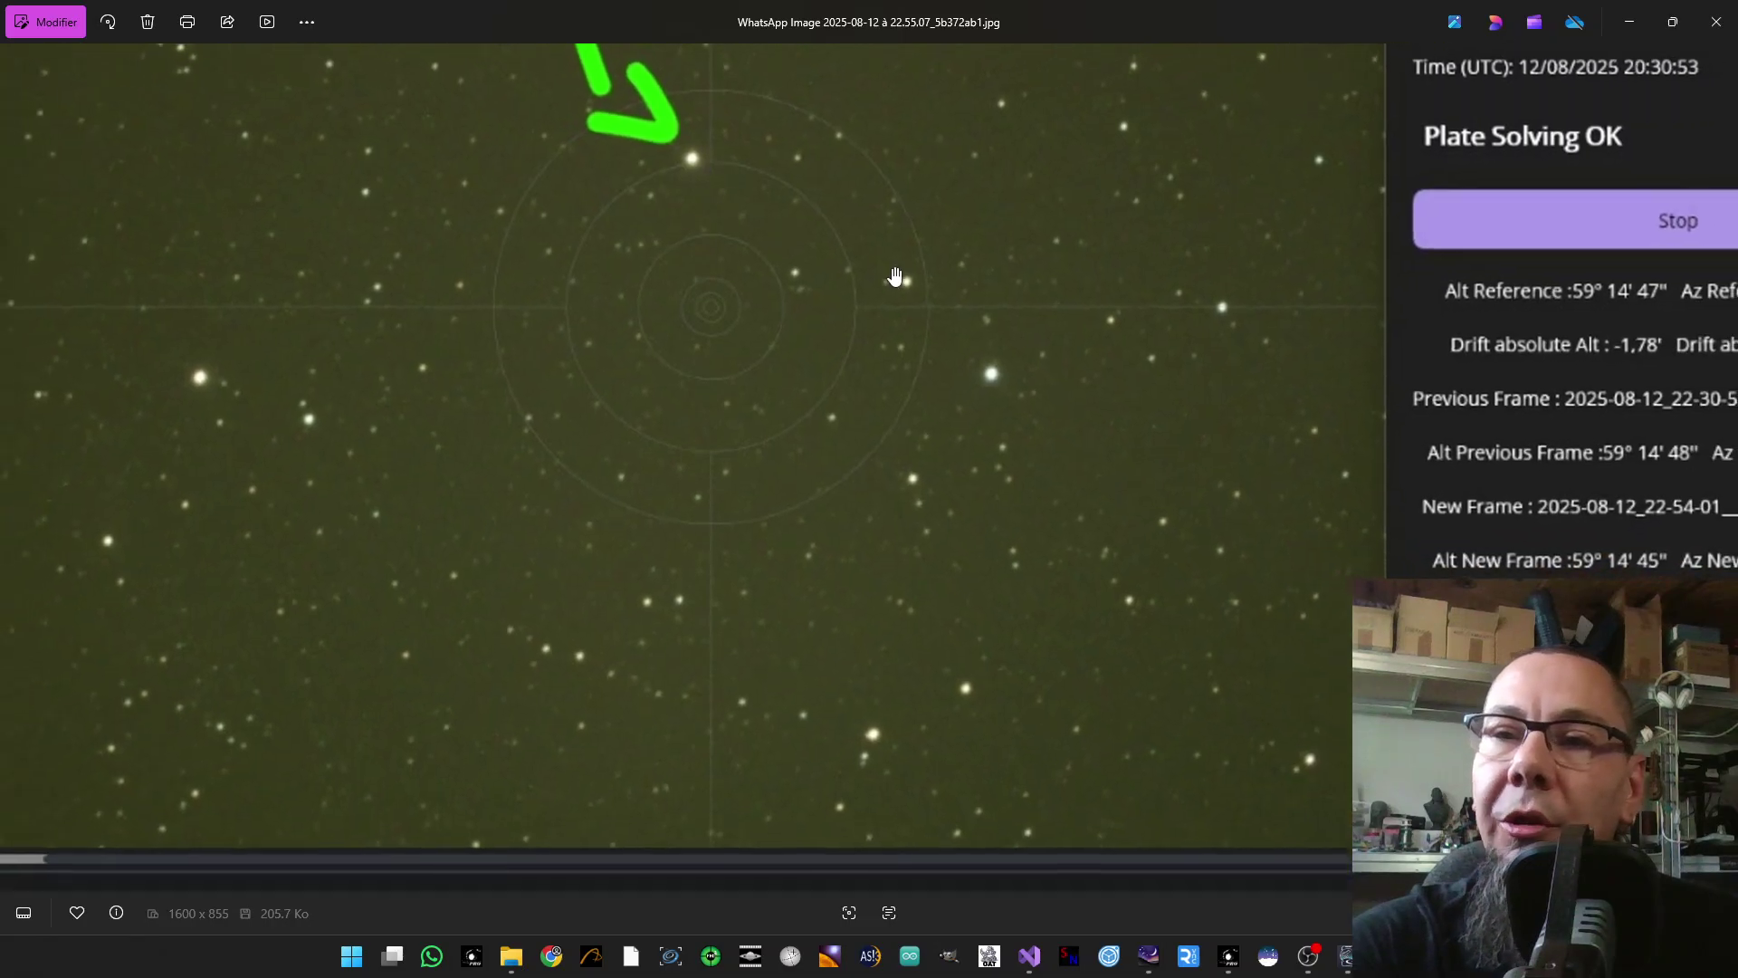
drag(1443, 429, 1255, 422)
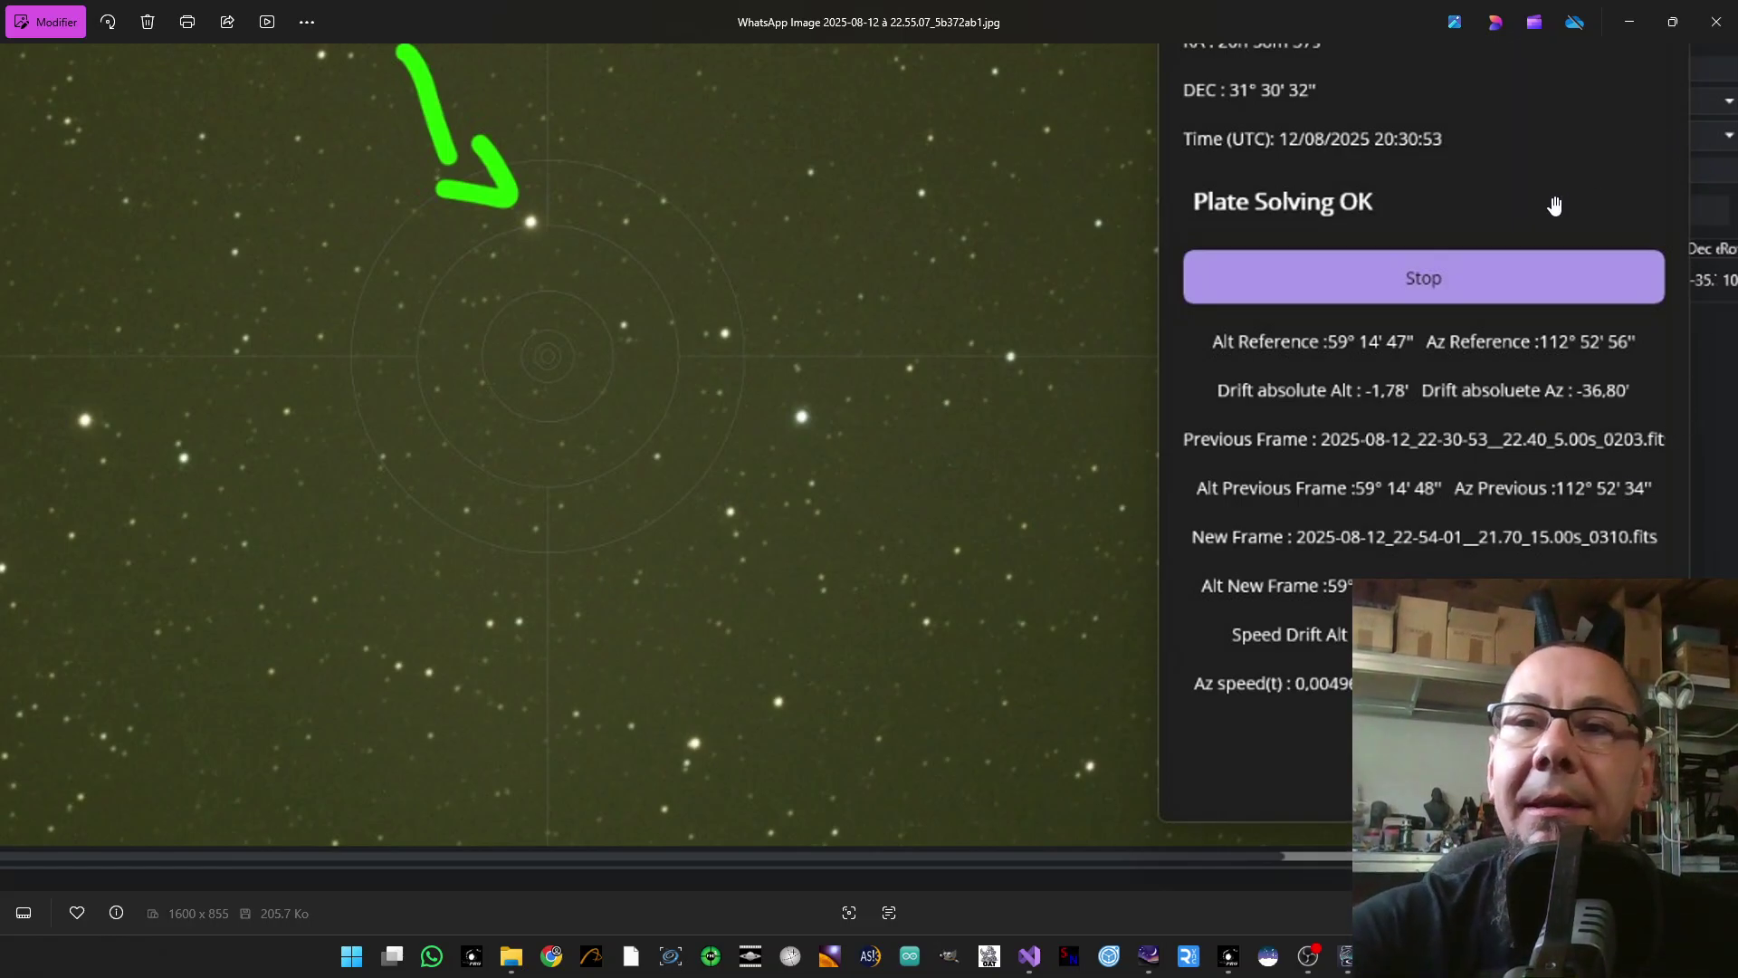
scroll(1232, 330, down, 1)
scroll(1232, 330, down, 1)
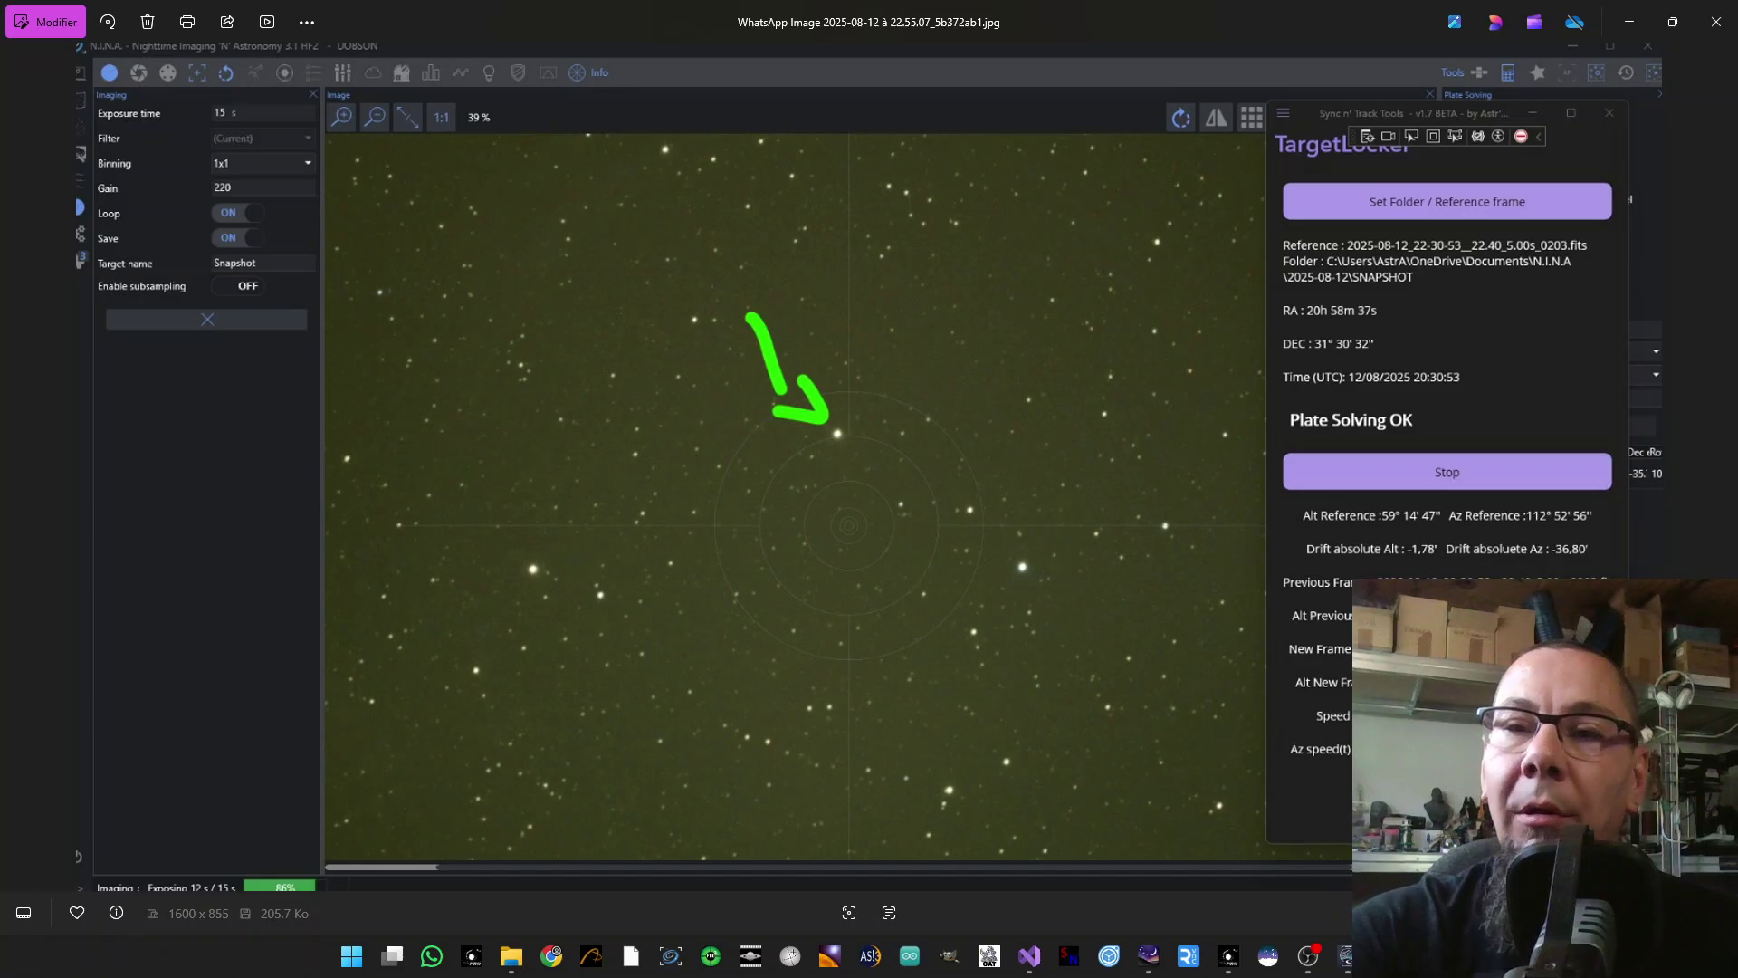
Open 6d472fb3-4b8f-422f-8931-648f7cb08ca9.jpeg from the 2025 folder once with Photos and view it full screen.
click(1629, 21)
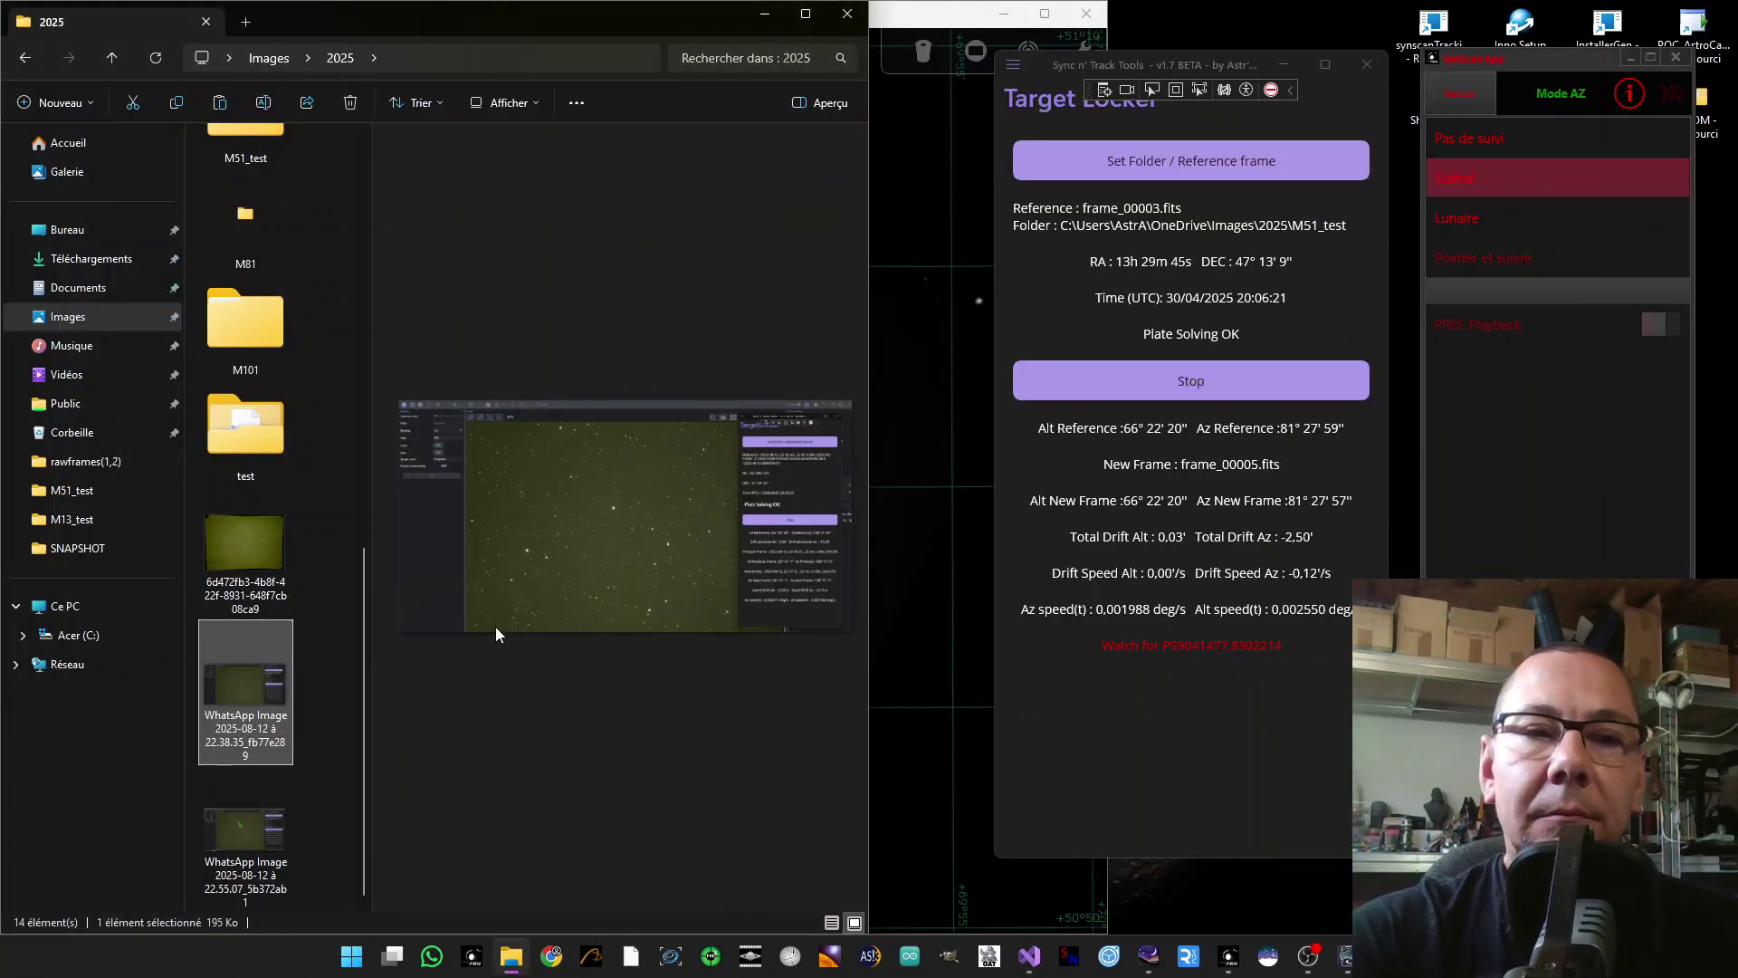
click(245, 547)
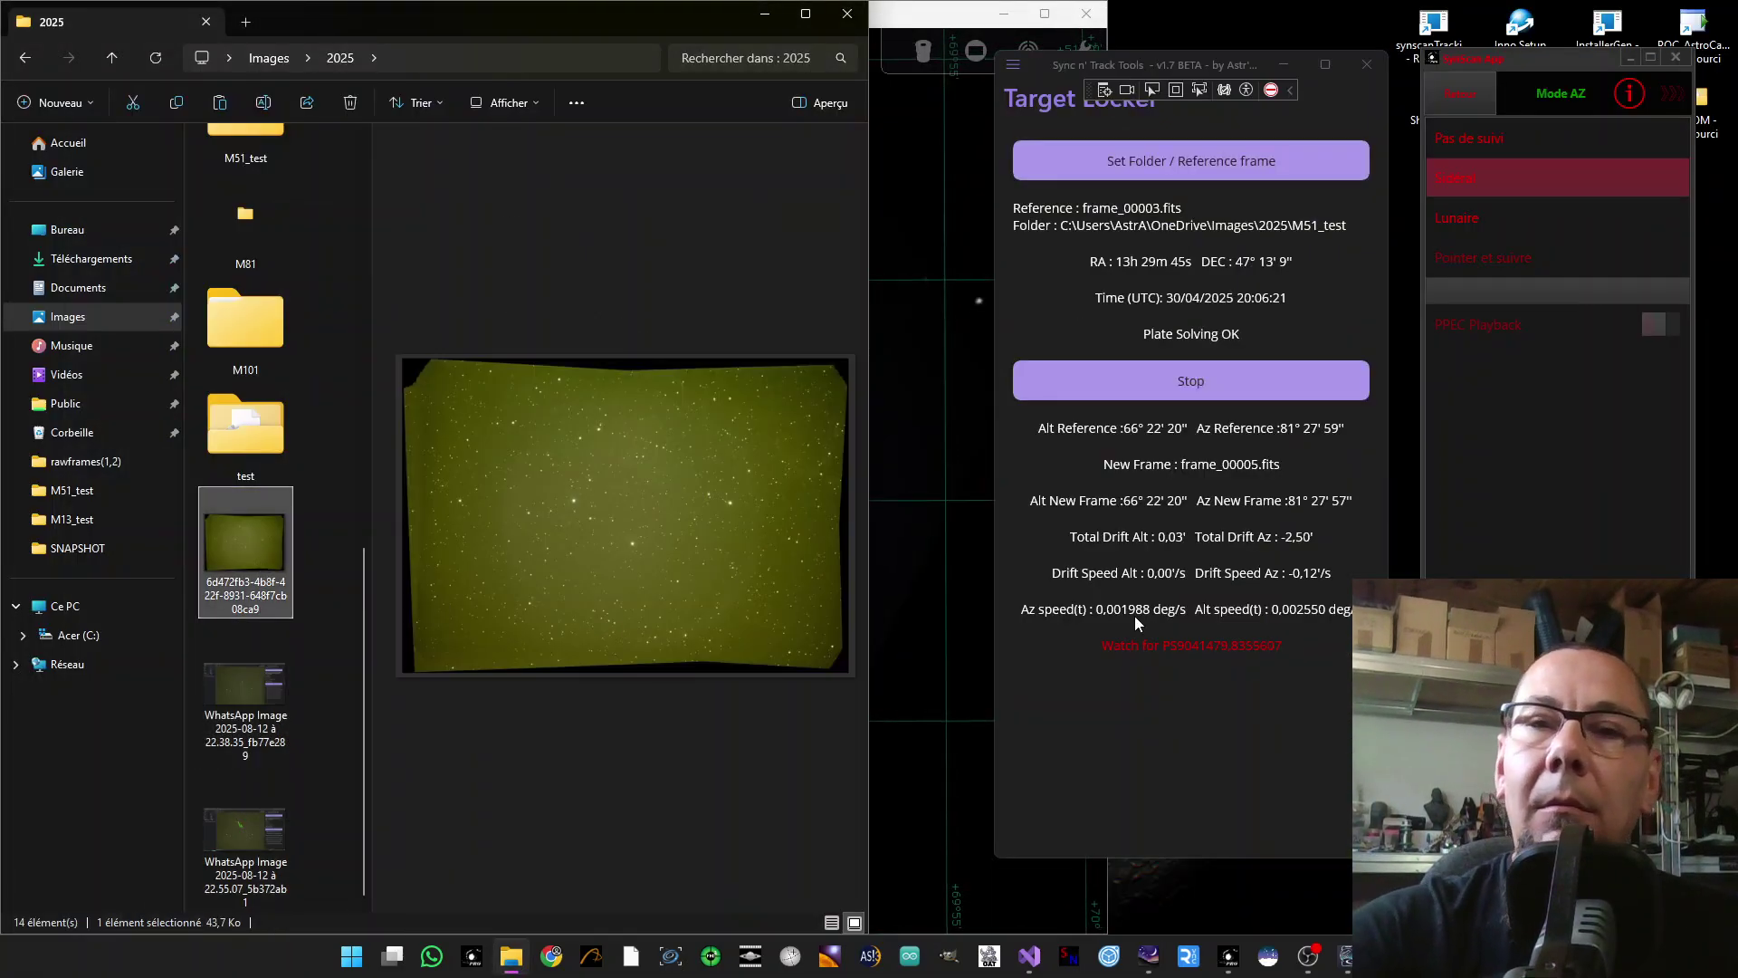
key(Return)
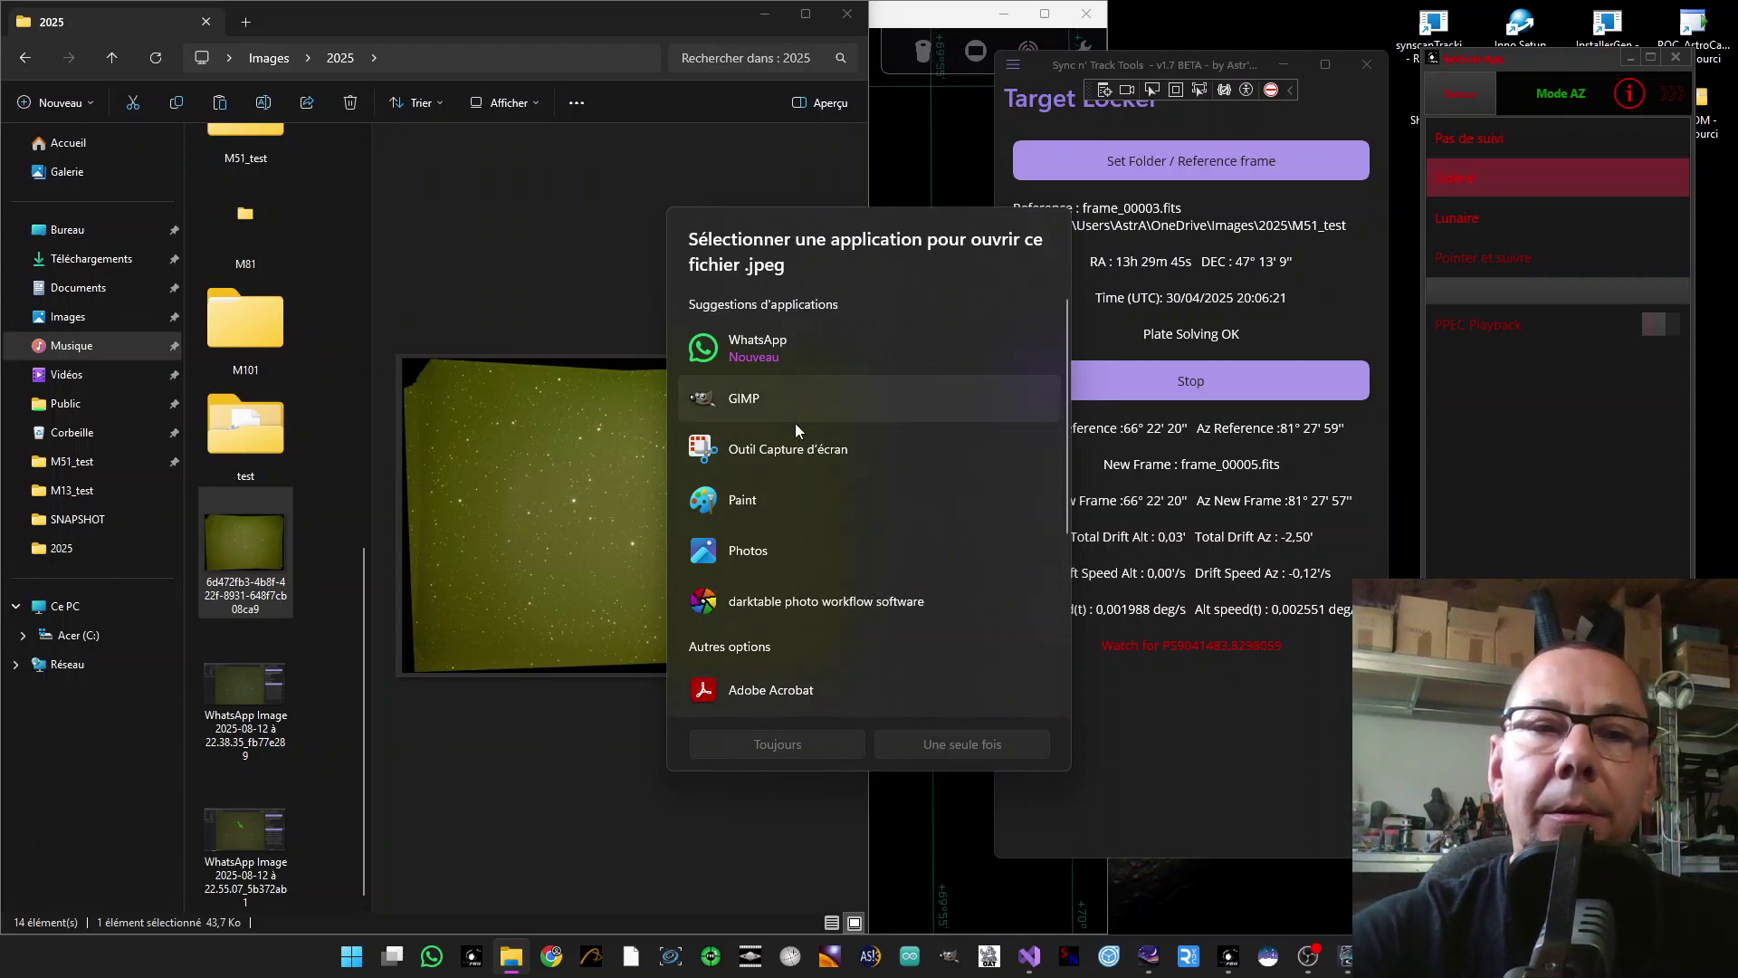
click(757, 547)
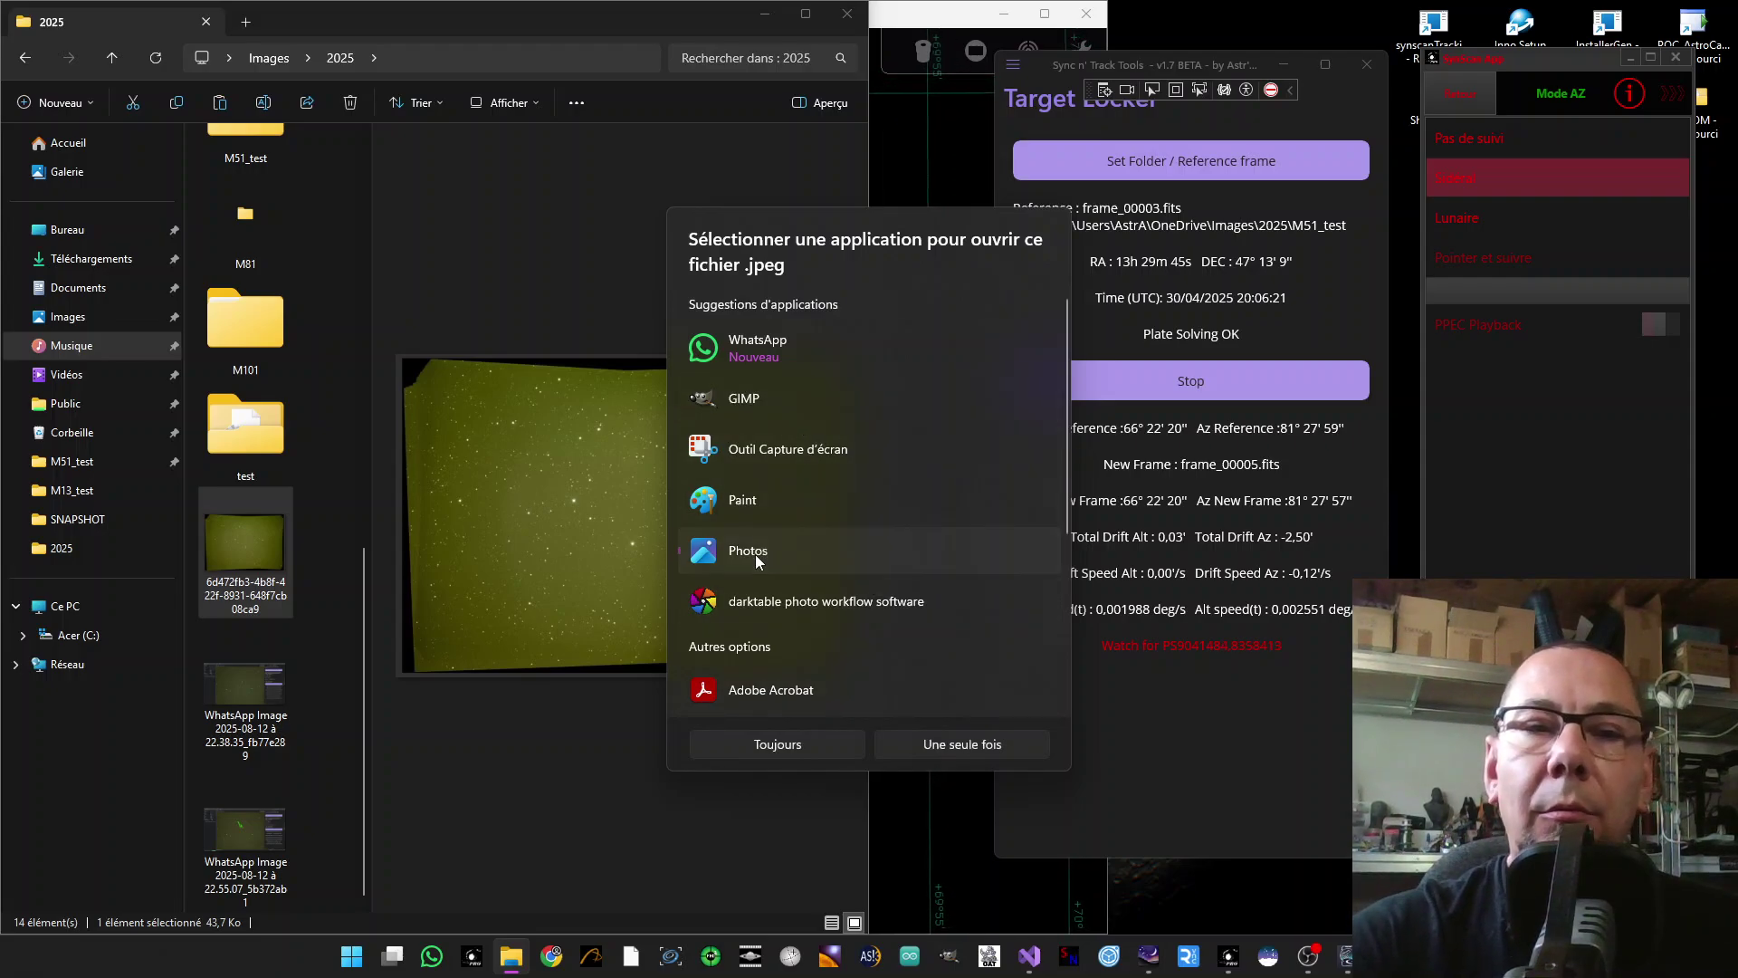
click(958, 748)
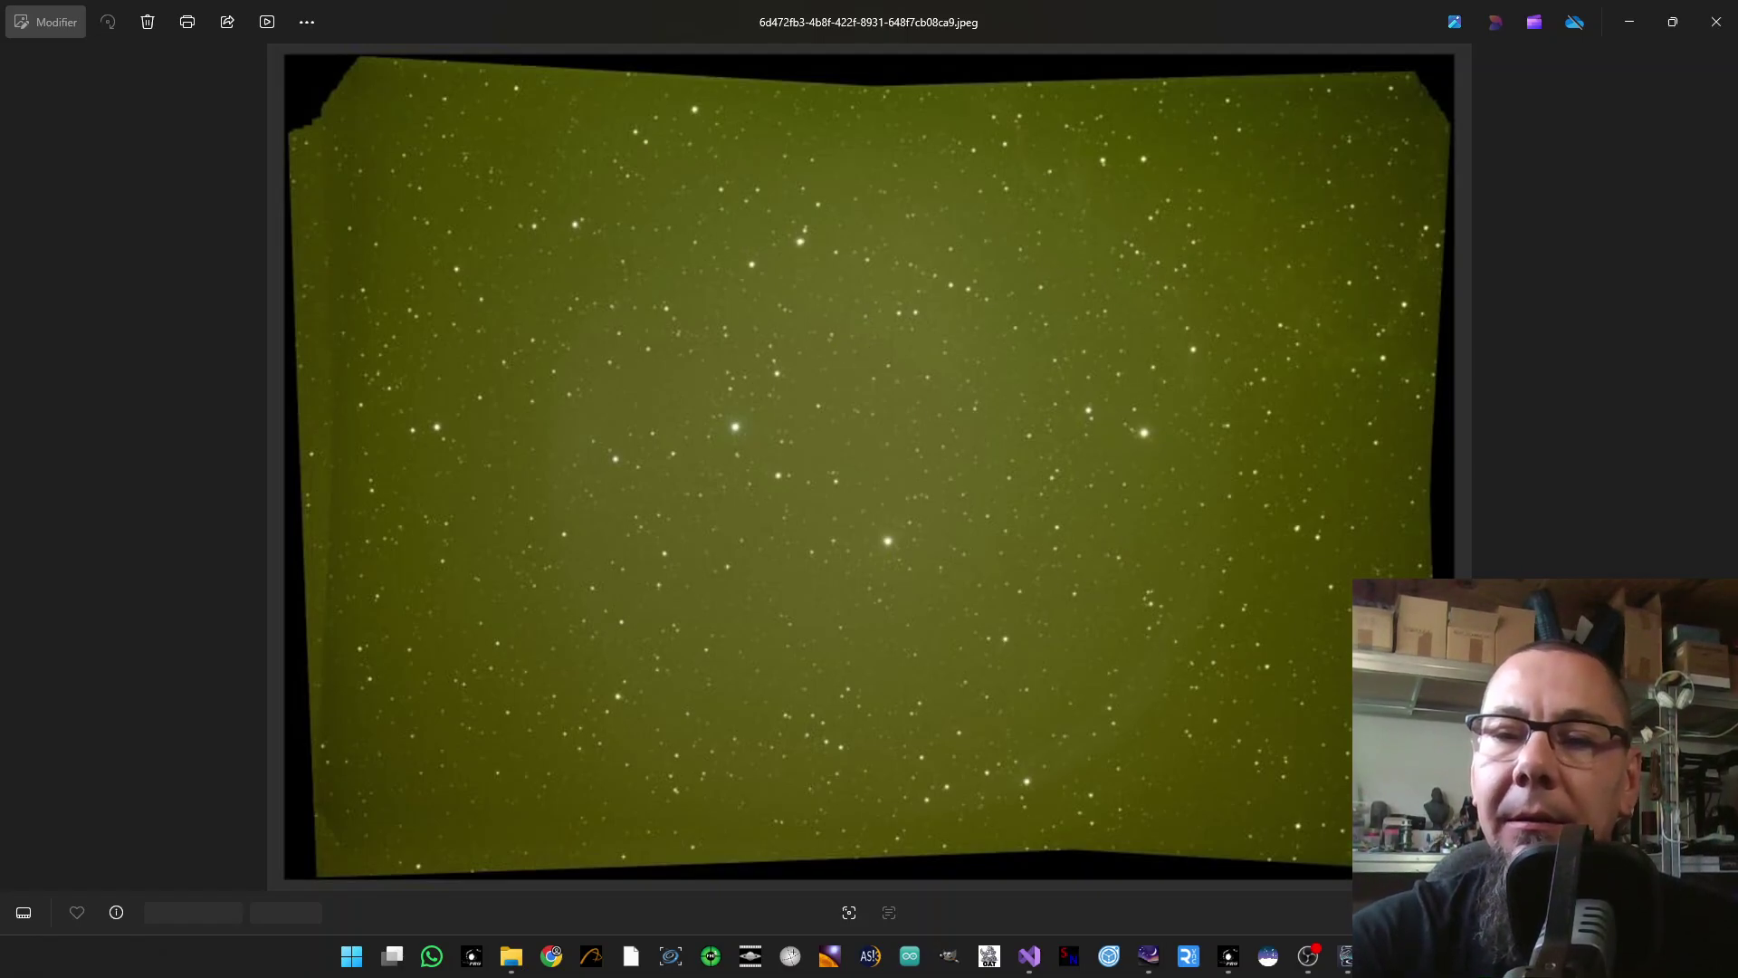
key(F11)
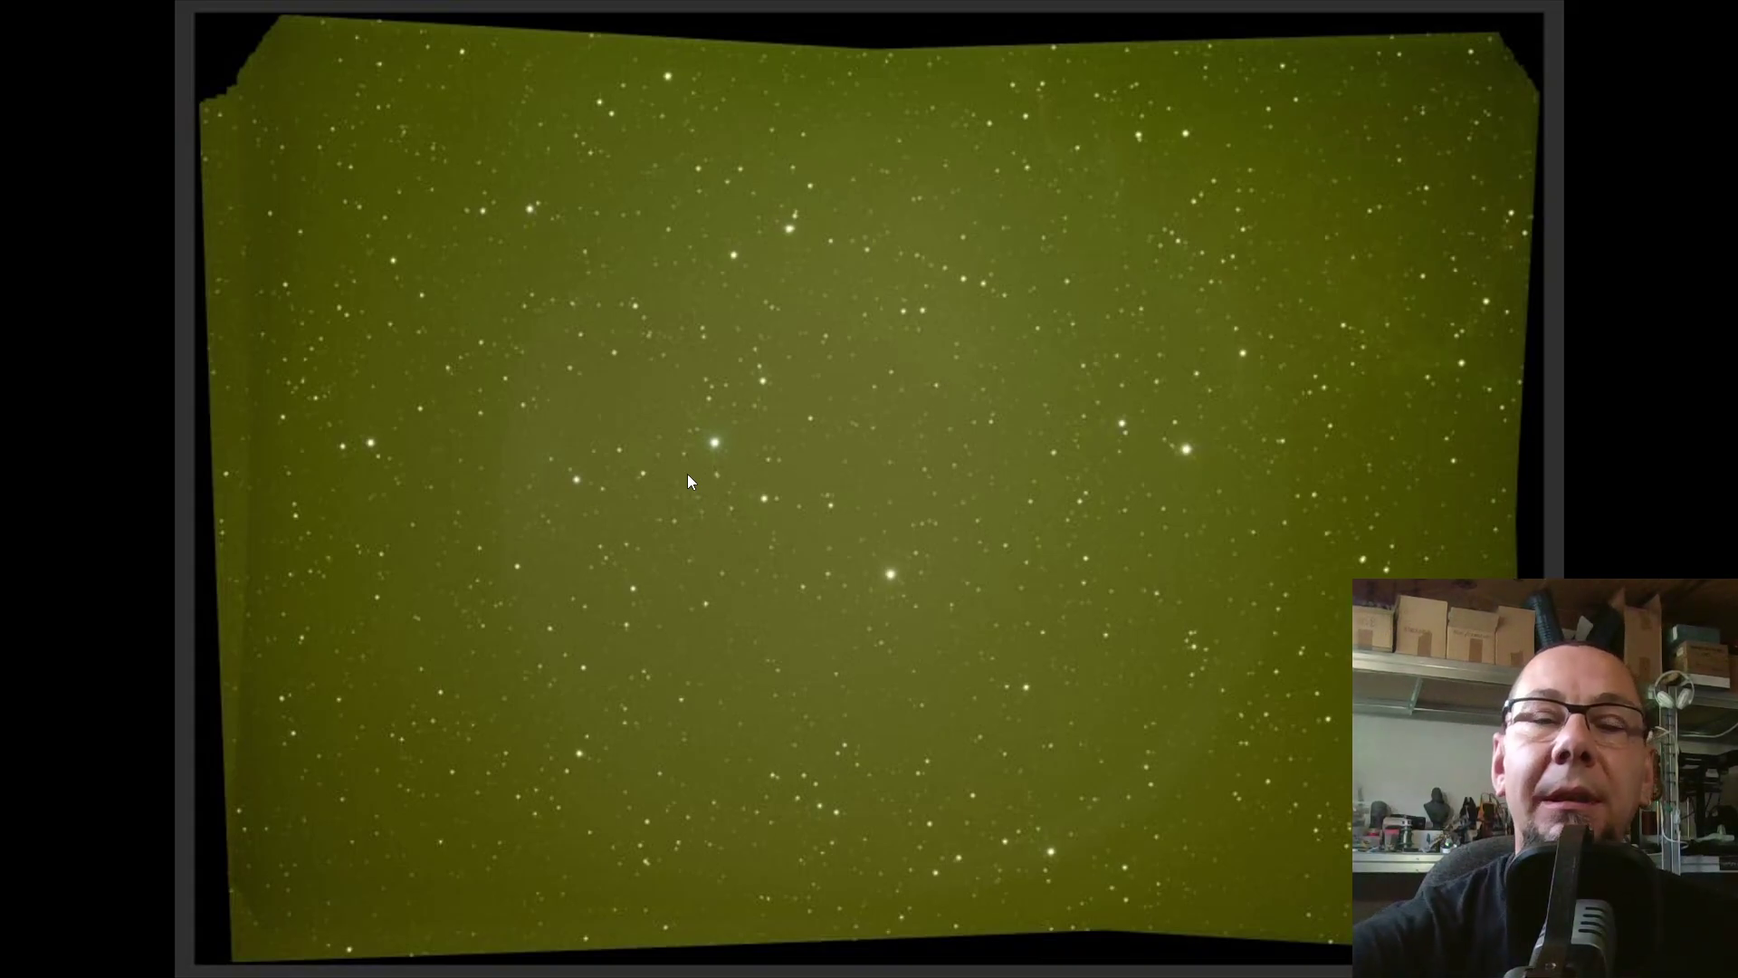
Close the full-screen star field image and return to the Target Locker window.
click(1725, 24)
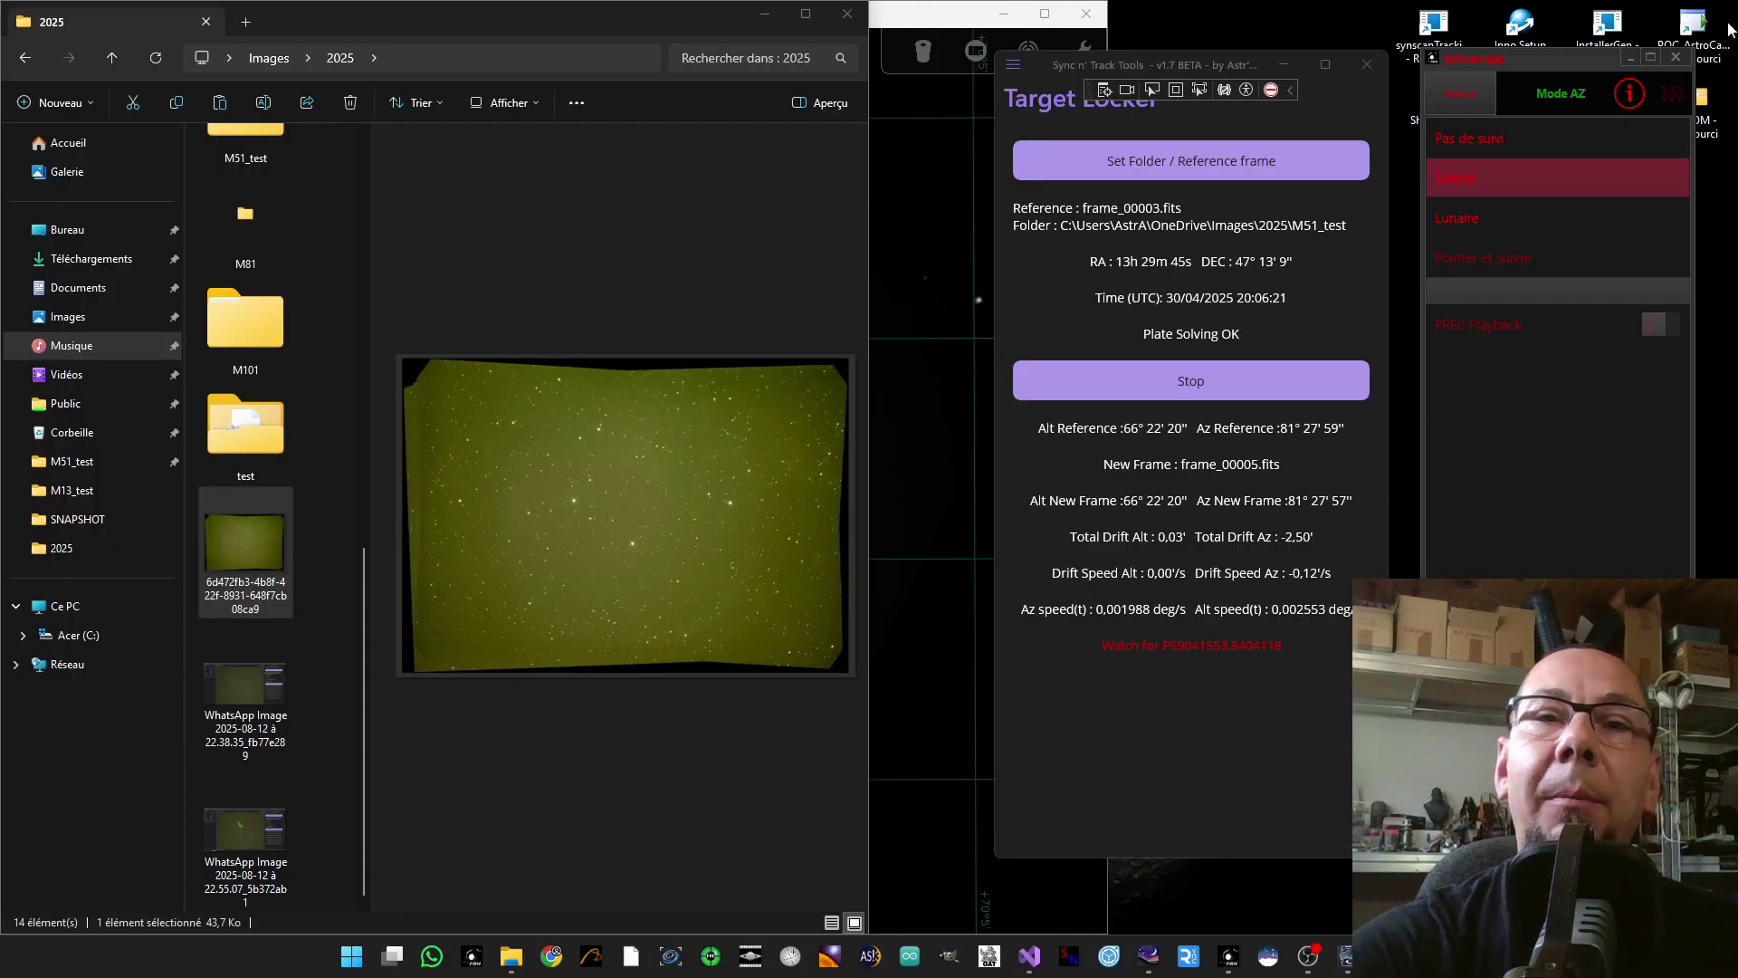
click(1221, 62)
click(1219, 65)
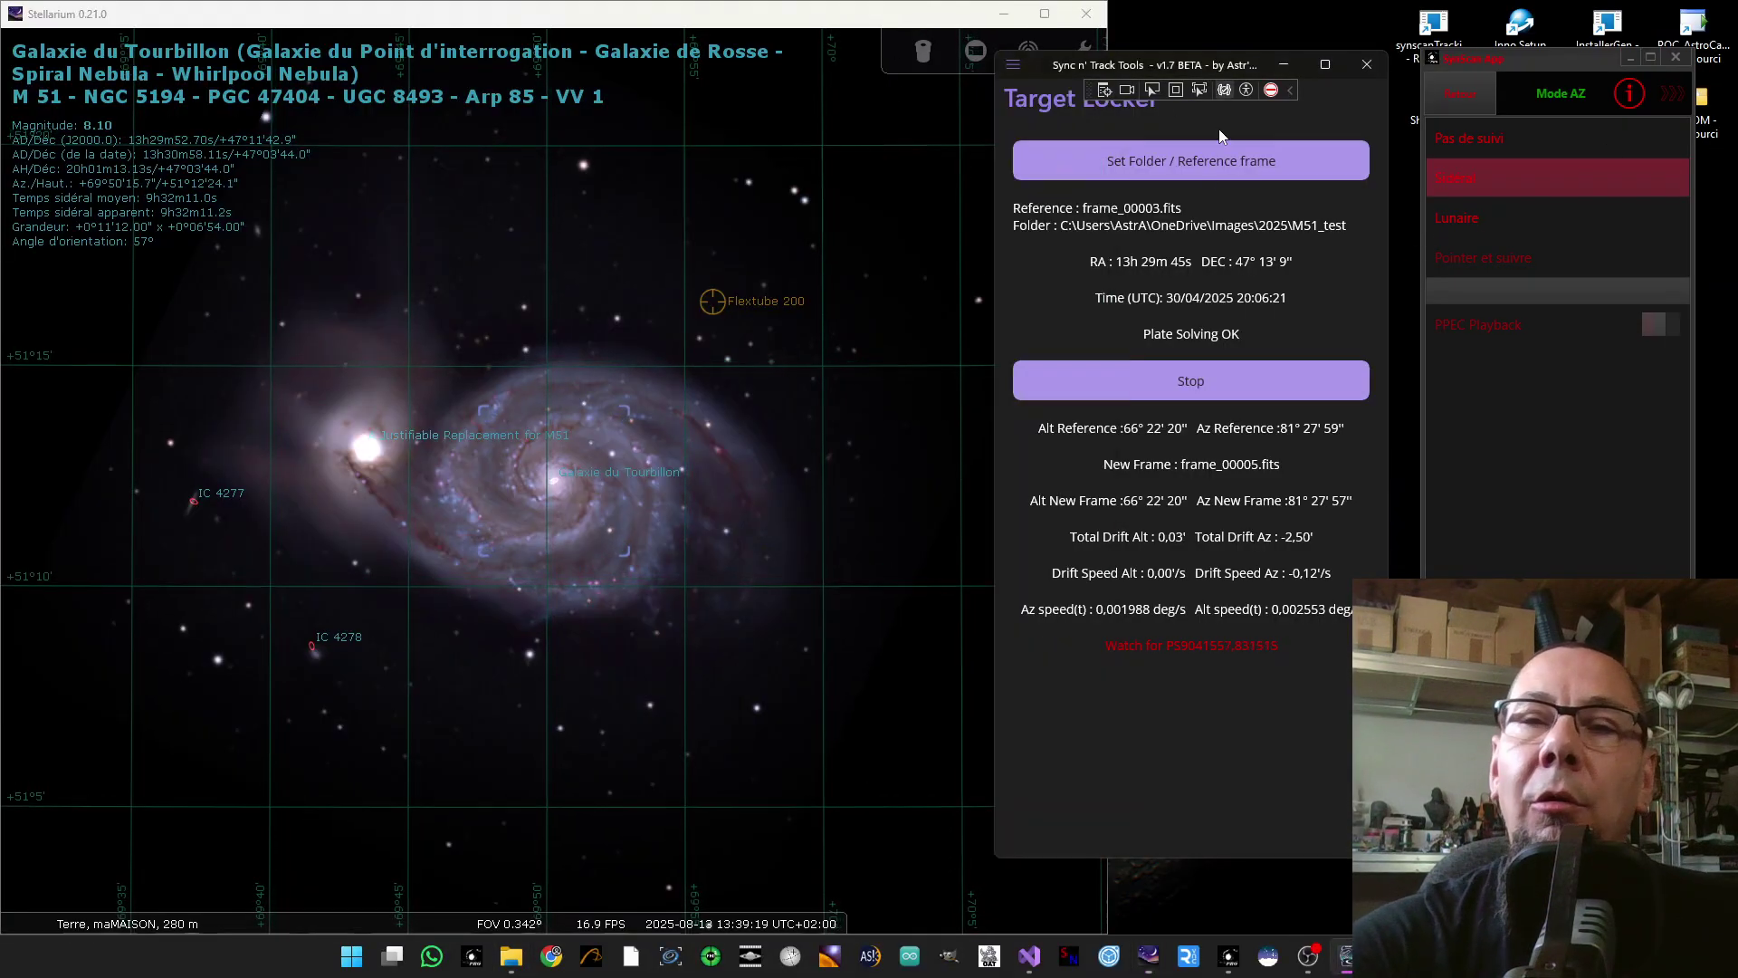